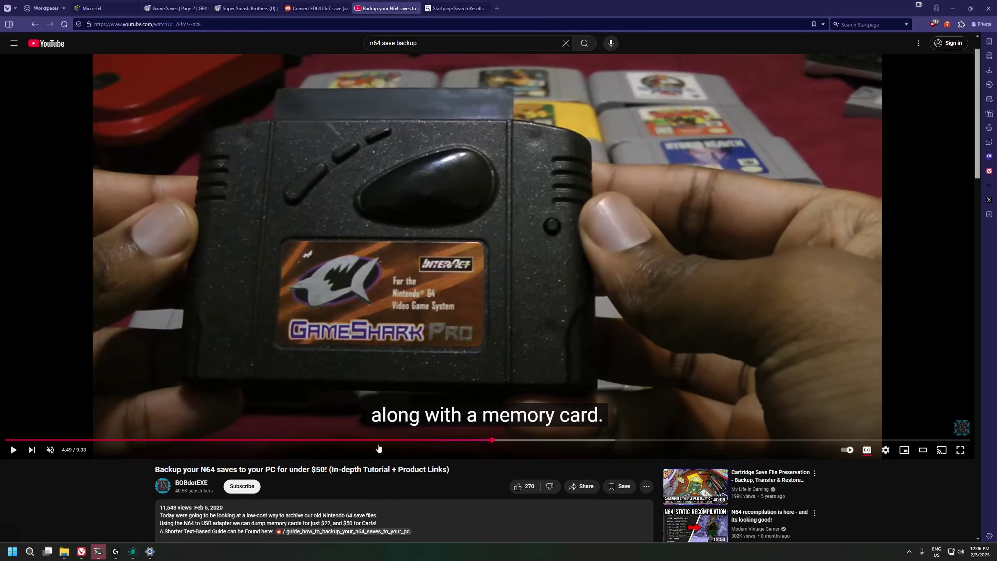
# Resume the N64 save tutorial and skip past Key Code Selection to about 5:53
pyautogui.click(334, 230)
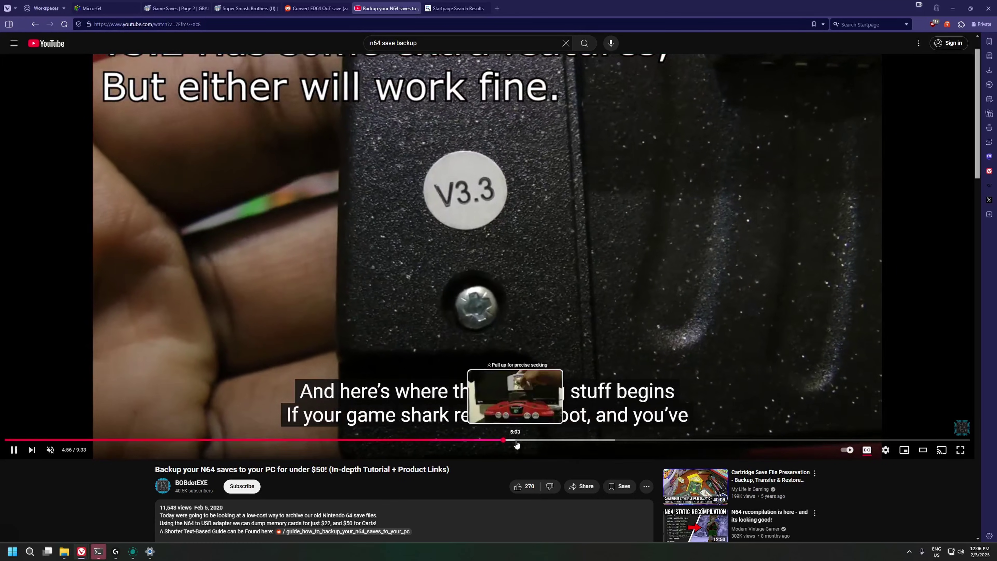
pyautogui.click(515, 440)
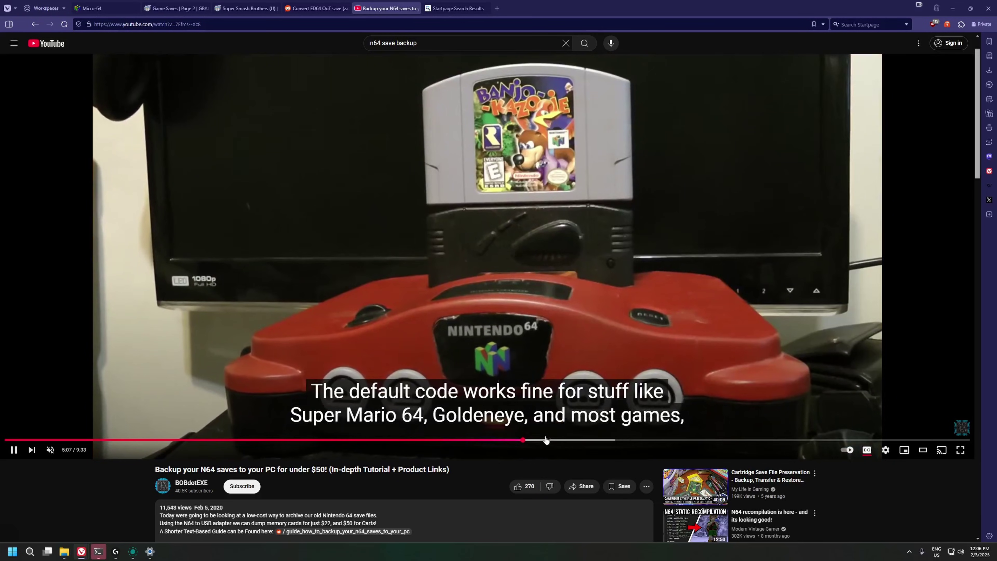
pyautogui.click(544, 440)
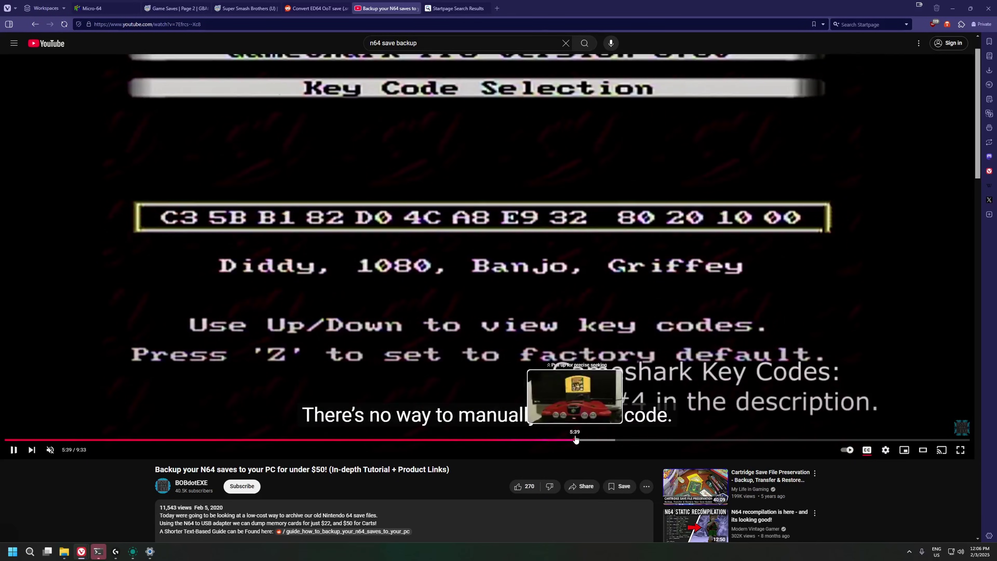
pyautogui.moveTo(590, 441); pyautogui.dragTo(683, 439)
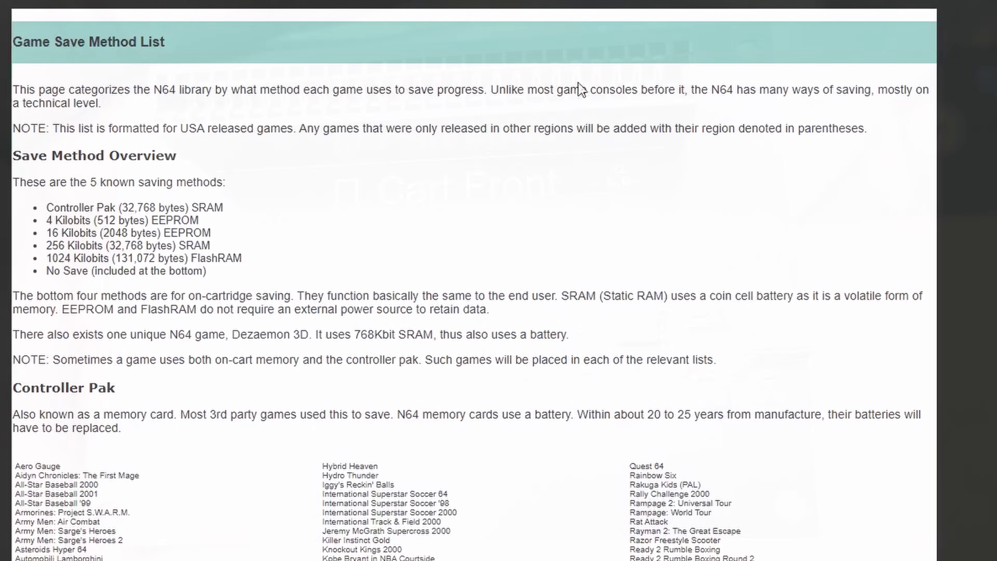
pyautogui.scroll(-4, 362, 304)
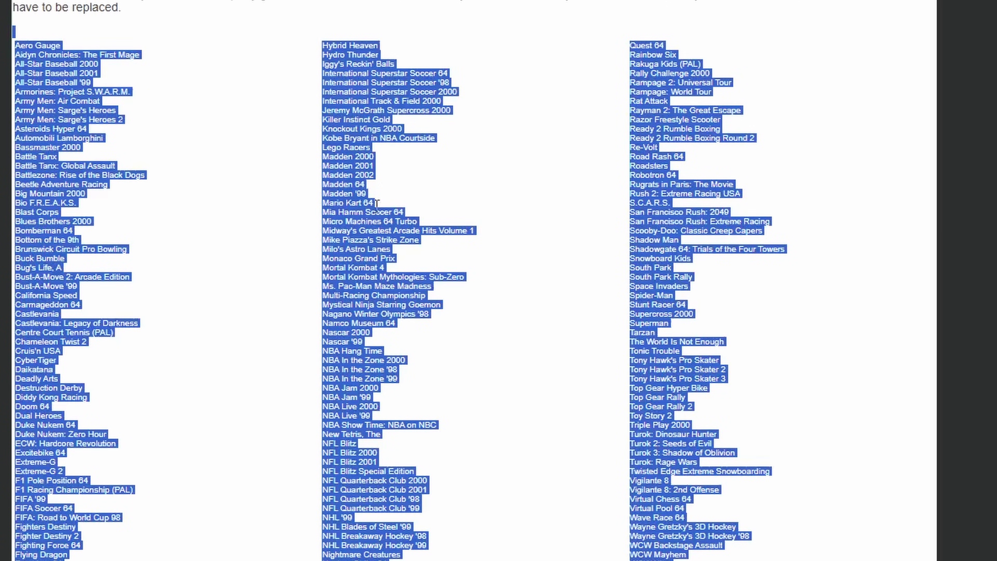
pyautogui.scroll(-5, 424, 185)
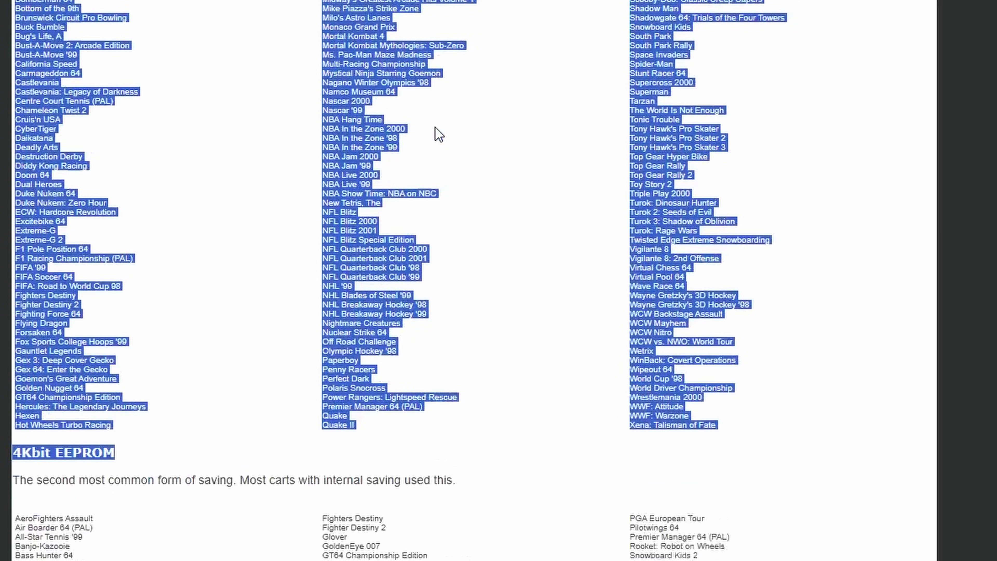
pyautogui.click(452, 64)
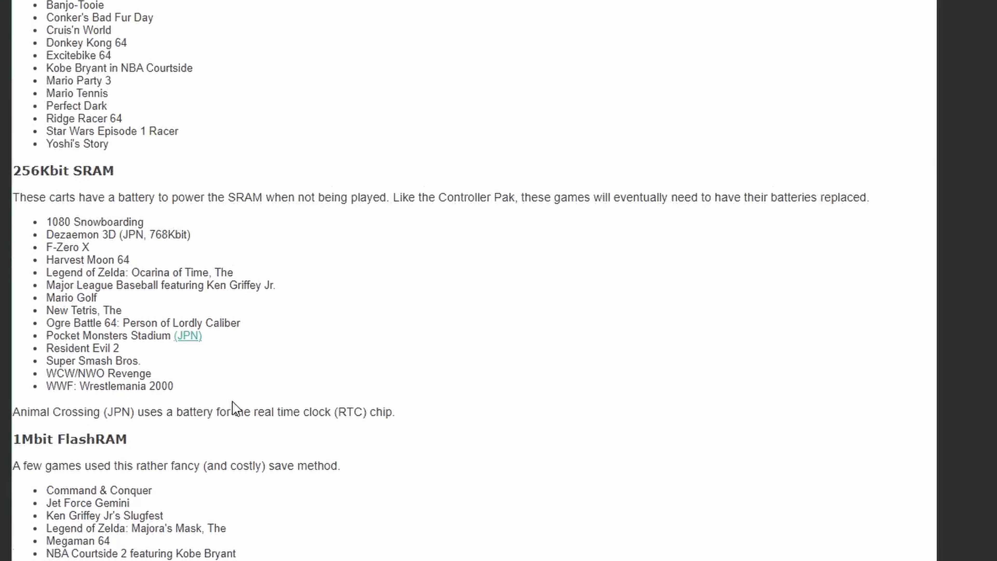
pyautogui.scroll(-3, 232, 408)
pyautogui.moveTo(271, 227); pyautogui.dragTo(29, 40)
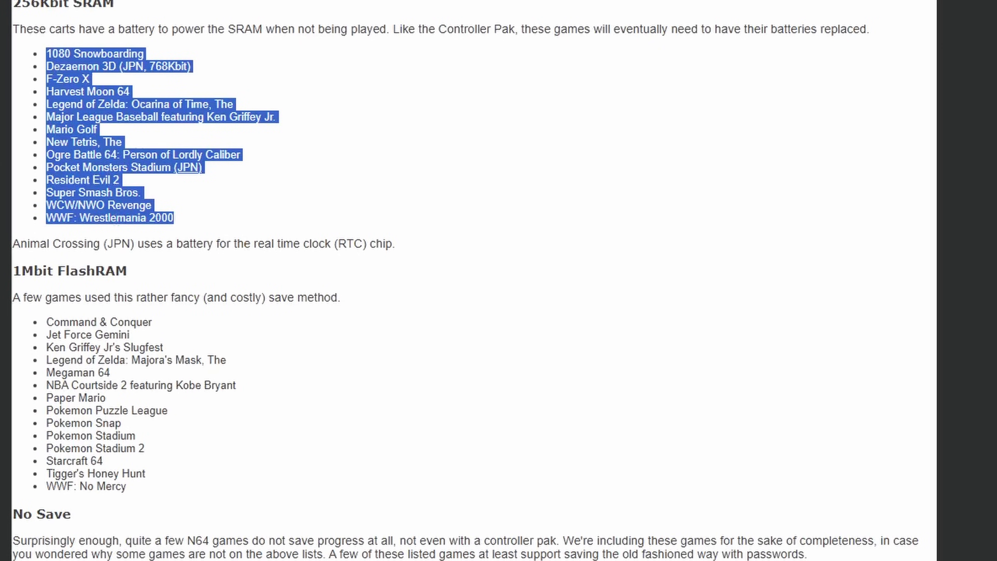
pyautogui.hotkey('ctrl', 'Tab')
pyautogui.click(341, 118)
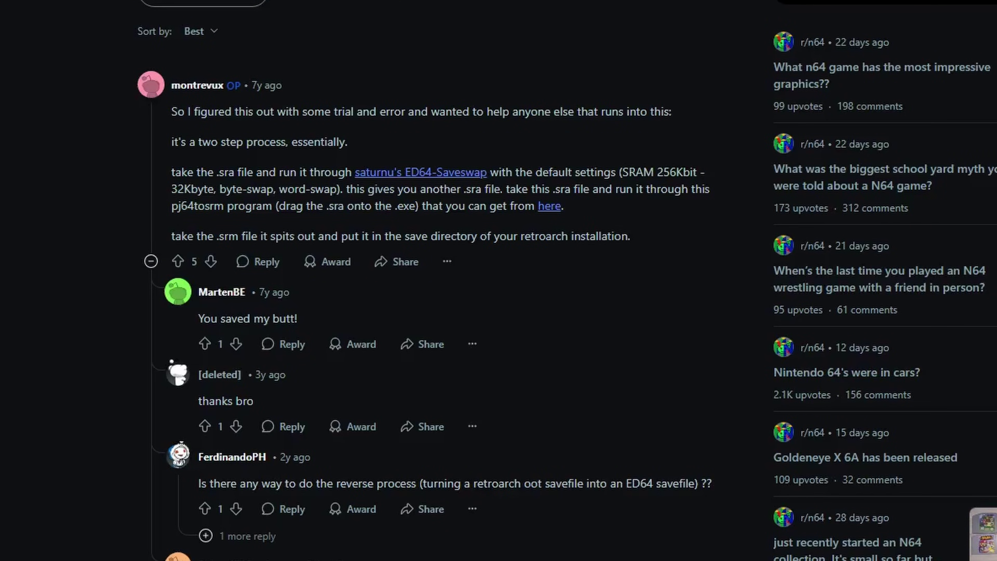
pyautogui.hotkey('ctrl', 'Tab')
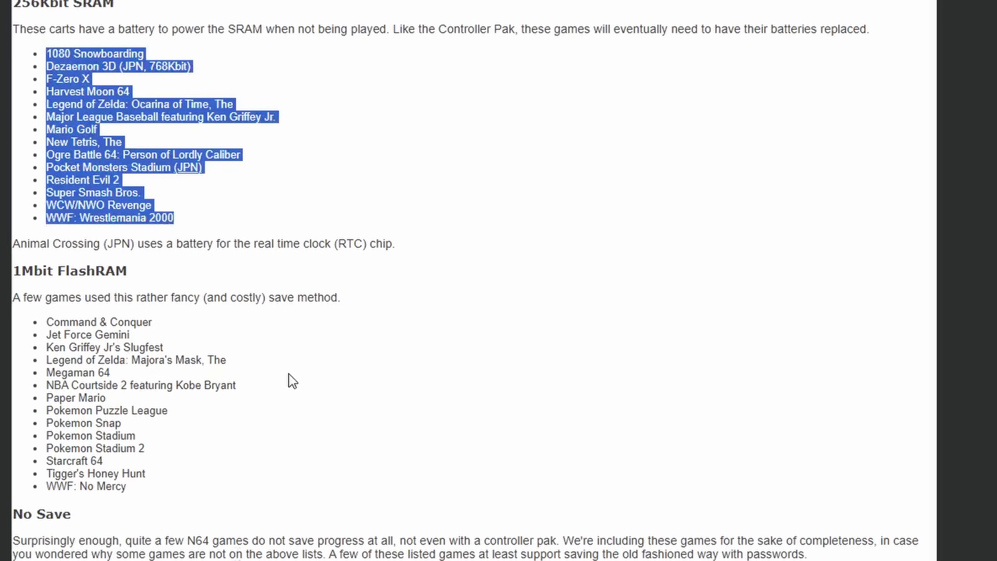
pyautogui.scroll(-3, 170, 280)
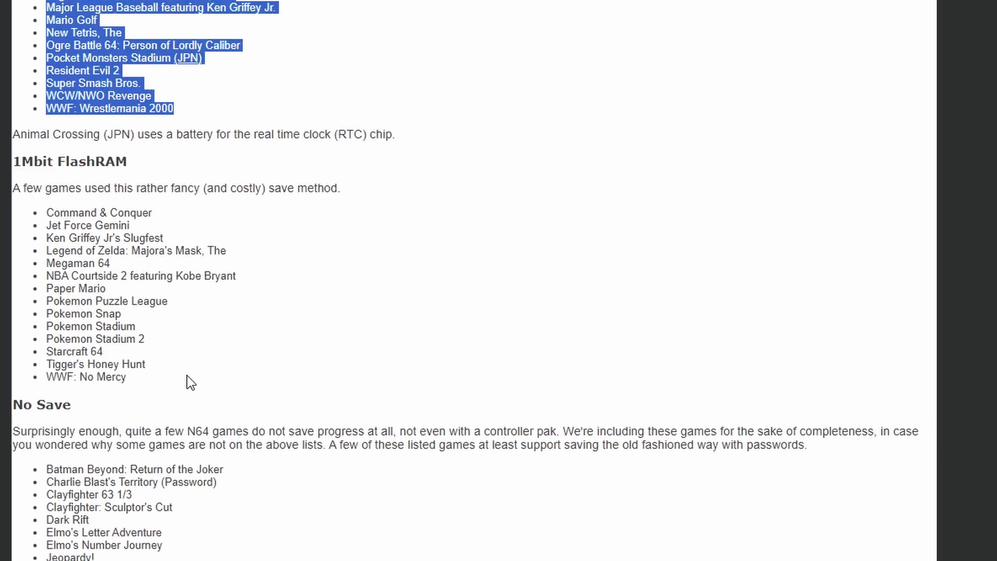
pyautogui.moveTo(189, 396); pyautogui.dragTo(37, 225)
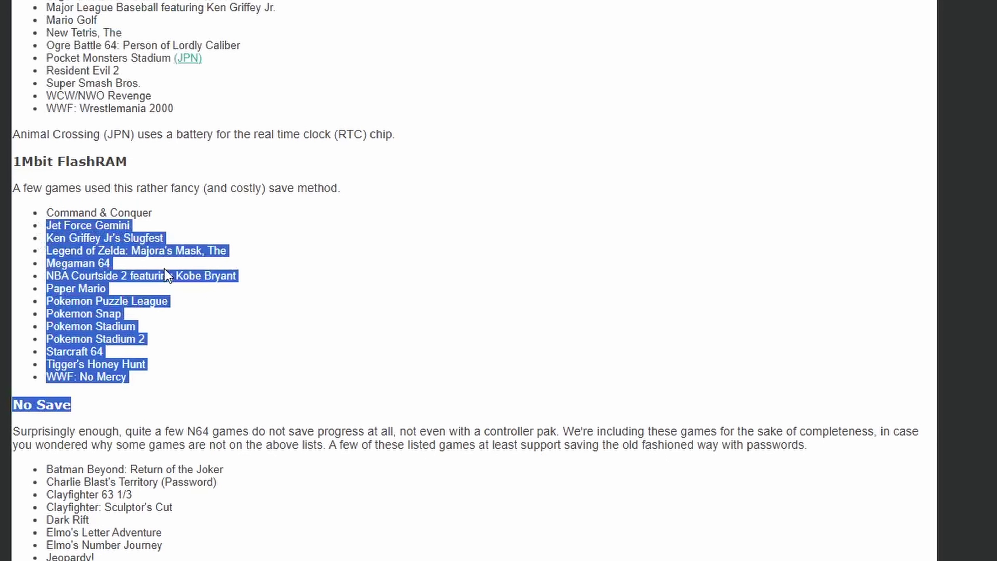
pyautogui.click(175, 344)
# Highlight the FlashRAM game list up to Command & Conquer
pyautogui.moveTo(172, 338); pyautogui.dragTo(50, 207)
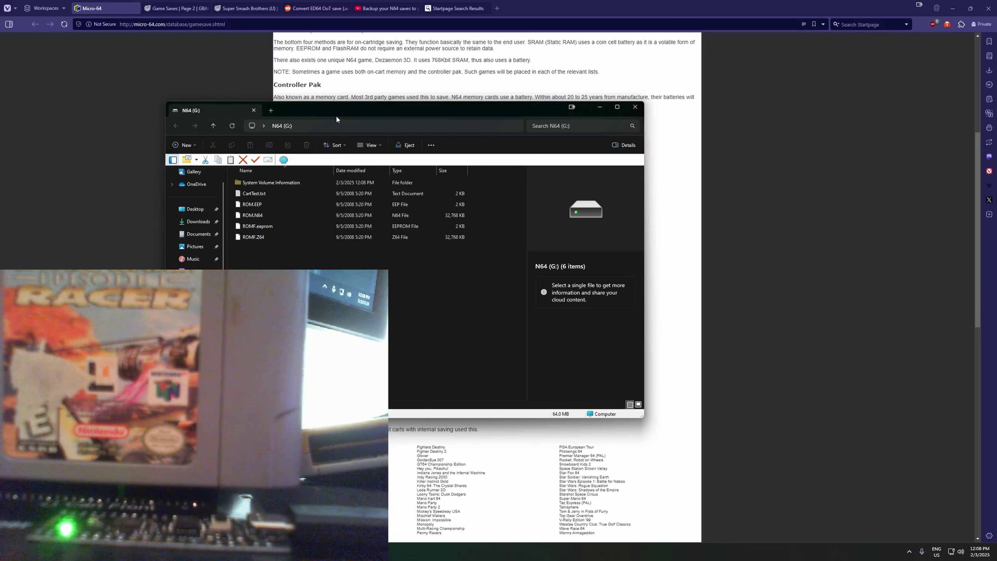
# Move the N64 (G:) window down and right, then open CartTest.txt
pyautogui.moveTo(353, 111); pyautogui.dragTo(396, 150)
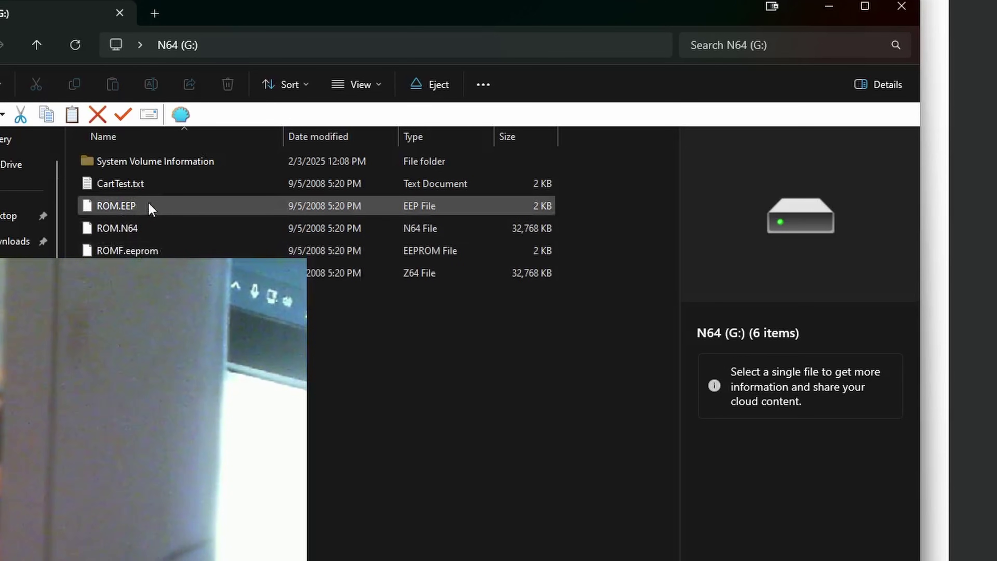
pyautogui.doubleClick(101, 183)
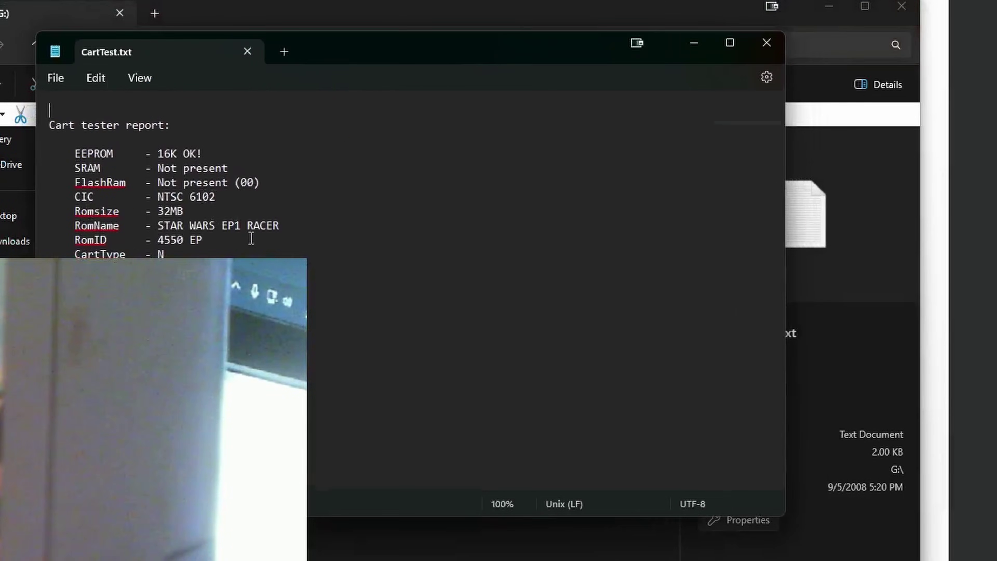
pyautogui.moveTo(285, 225); pyautogui.dragTo(163, 227)
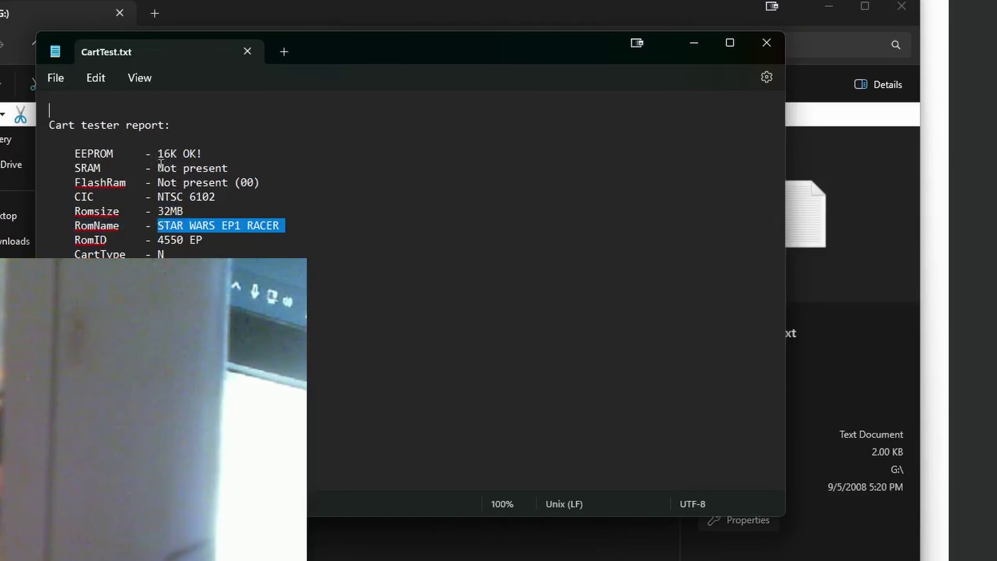
pyautogui.moveTo(276, 186); pyautogui.dragTo(158, 155)
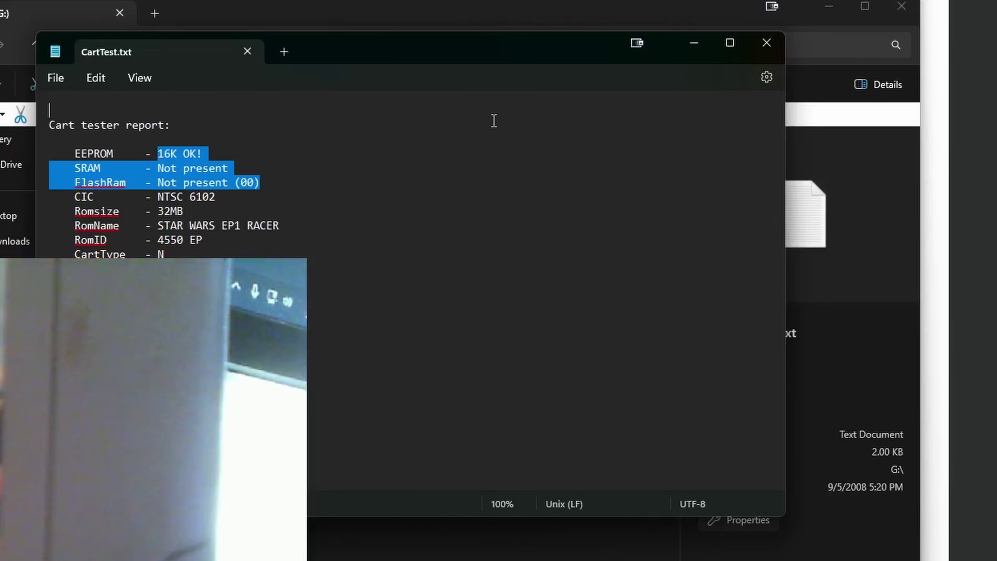
pyautogui.click(213, 152)
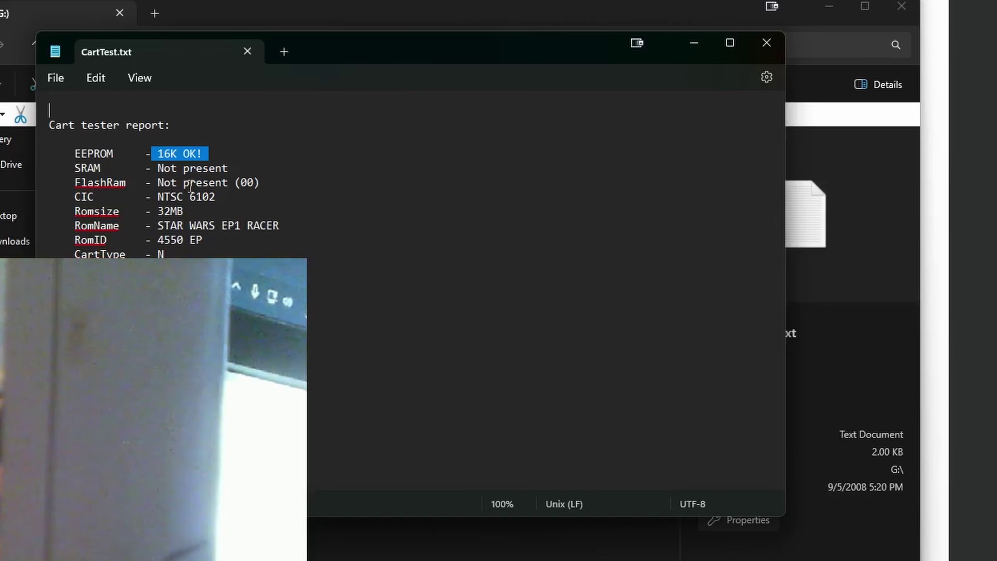
pyautogui.press('End')
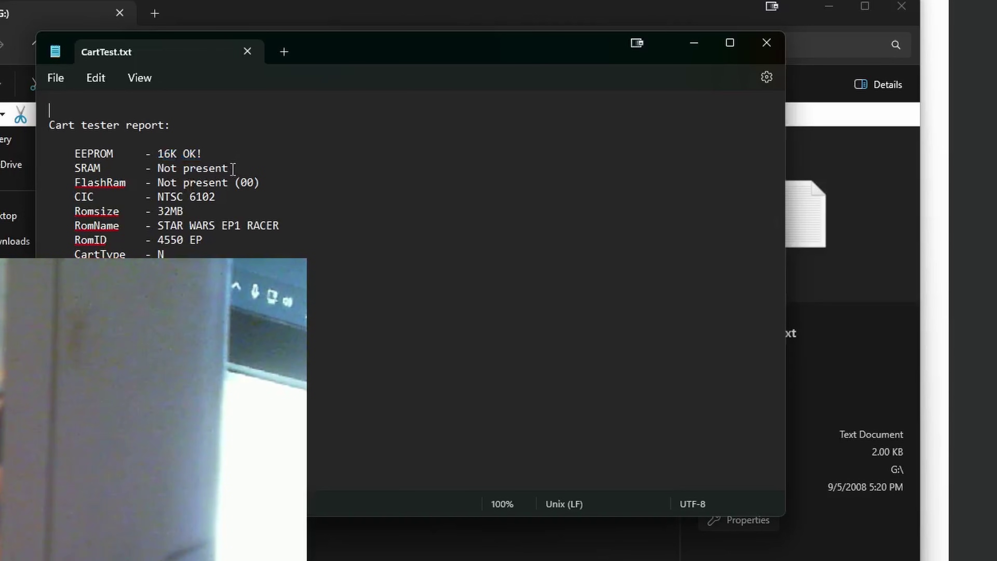
pyautogui.moveTo(233, 169); pyautogui.dragTo(152, 169)
pyautogui.hotkey('alt', 'Tab')
pyautogui.scroll(-10, 300, 212)
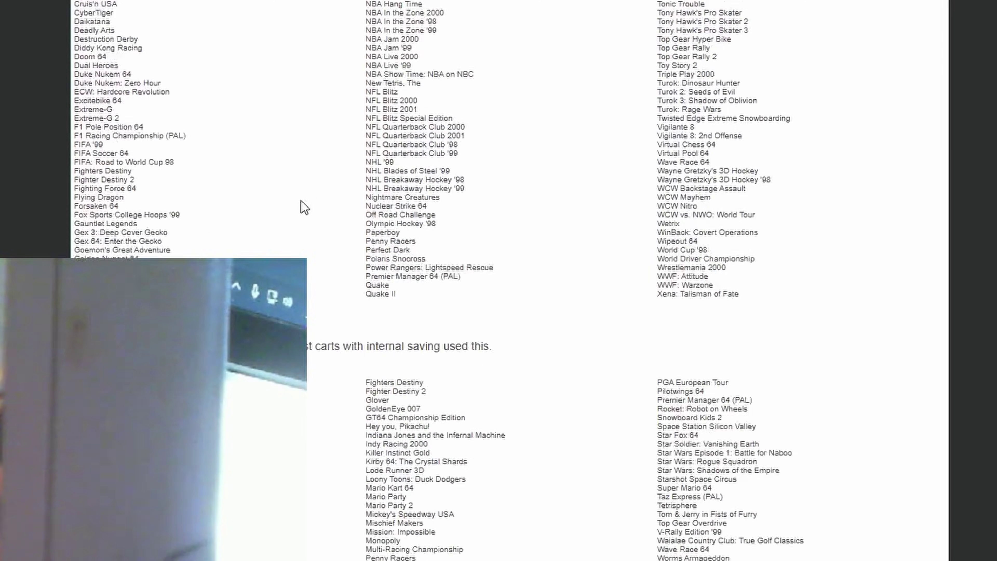
pyautogui.scroll(-5, 498, 251)
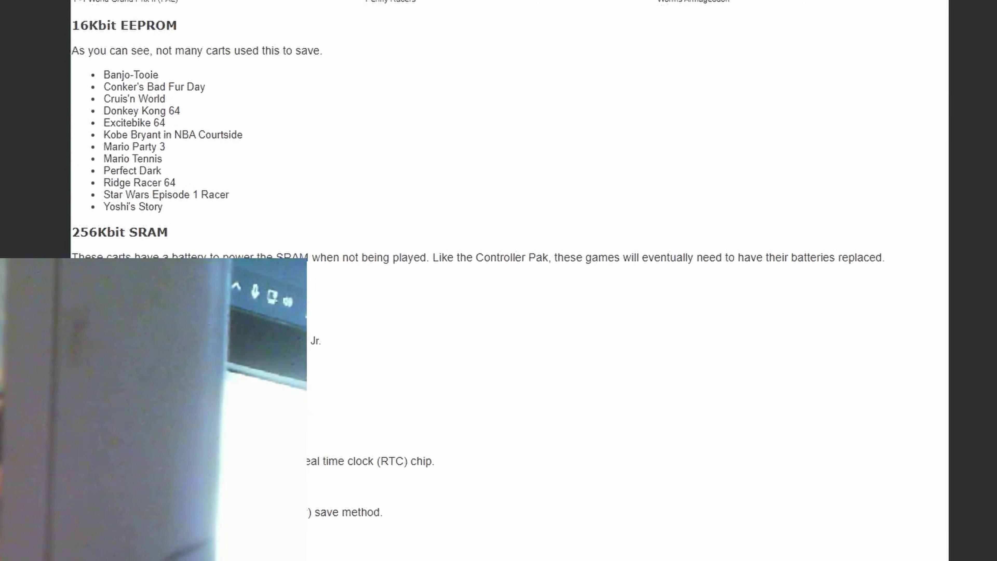
pyautogui.moveTo(324, 340); pyautogui.dragTo(305, 341)
pyautogui.hotkey('alt', 'Tab')
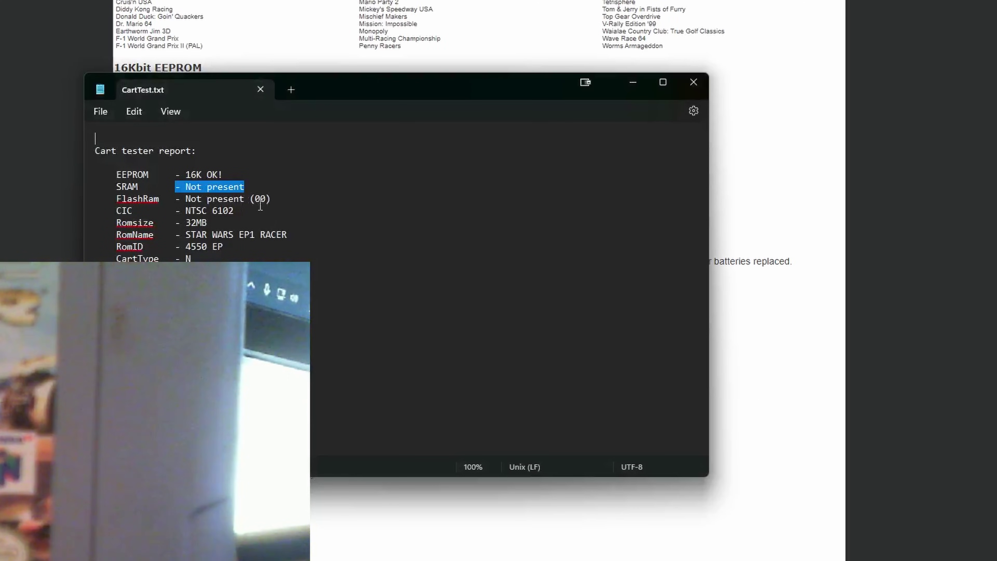
pyautogui.click(261, 200)
pyautogui.moveTo(283, 198); pyautogui.dragTo(178, 199)
pyautogui.click(197, 182)
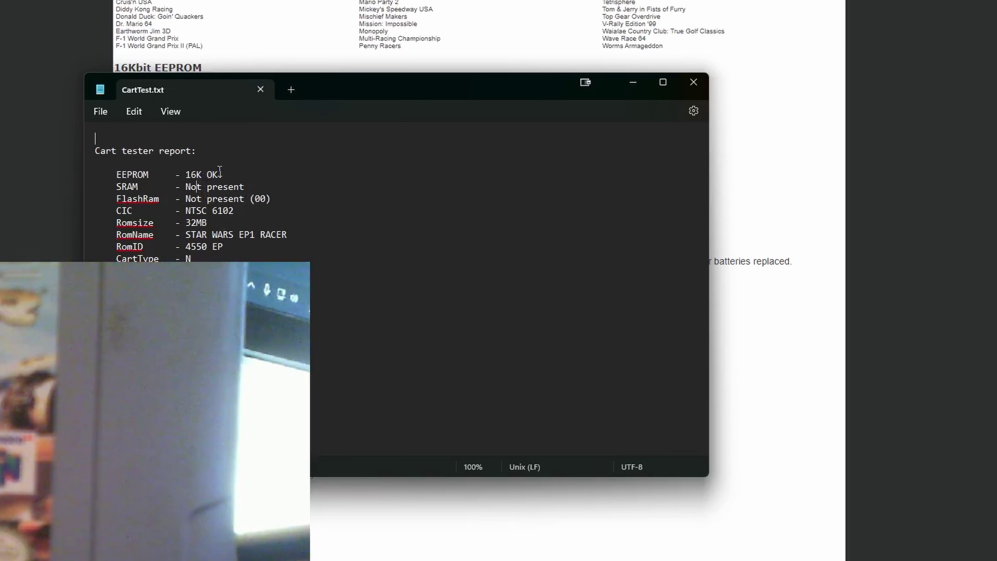
pyautogui.moveTo(220, 171); pyautogui.dragTo(94, 176)
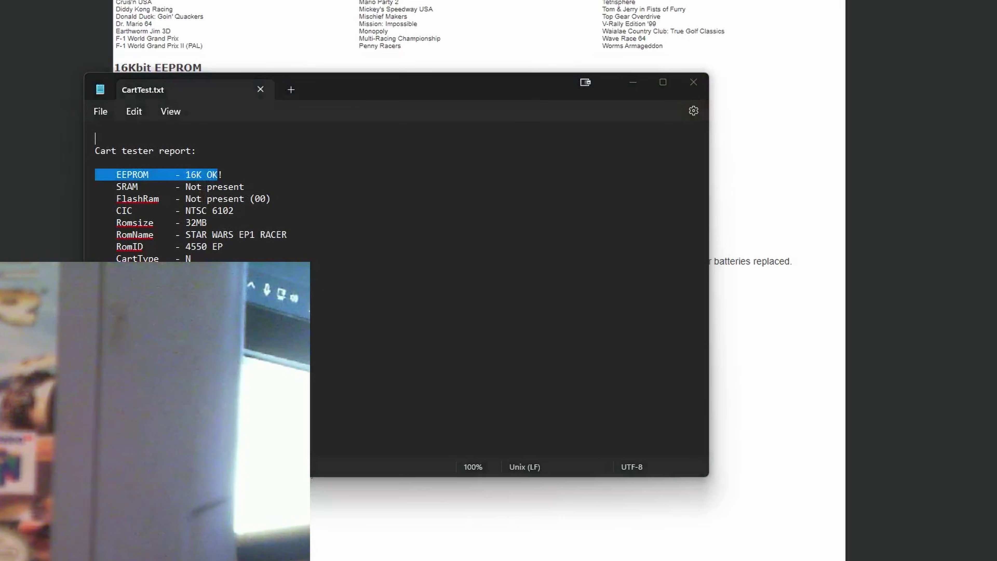
pyautogui.hotkey('alt', 'Tab')
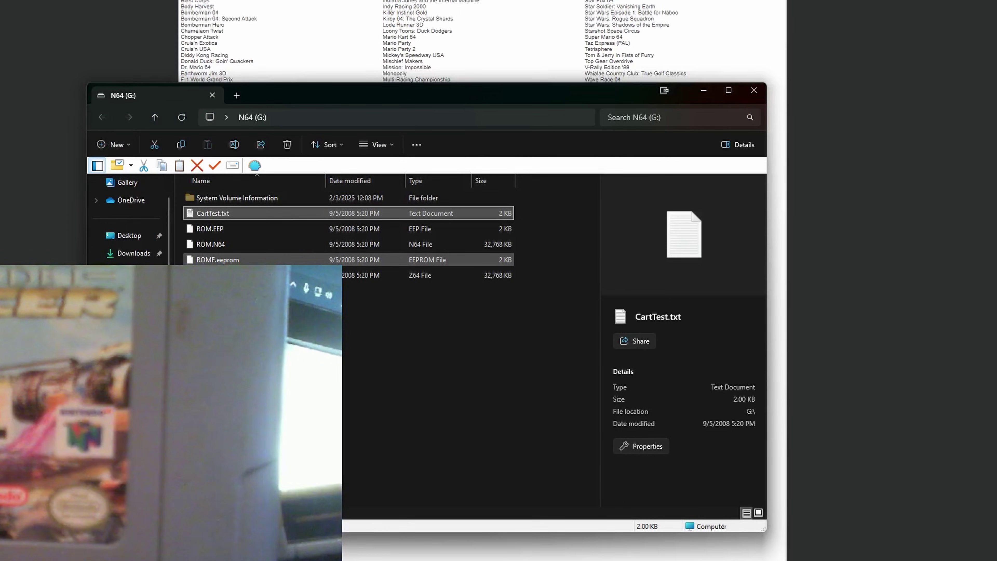
# Check the details of ROM.EEP, ROM.N64, ROMF.eeprom and ROMF.Z64 on the N64 drive
pyautogui.moveTo(373, 92); pyautogui.dragTo(401, 81)
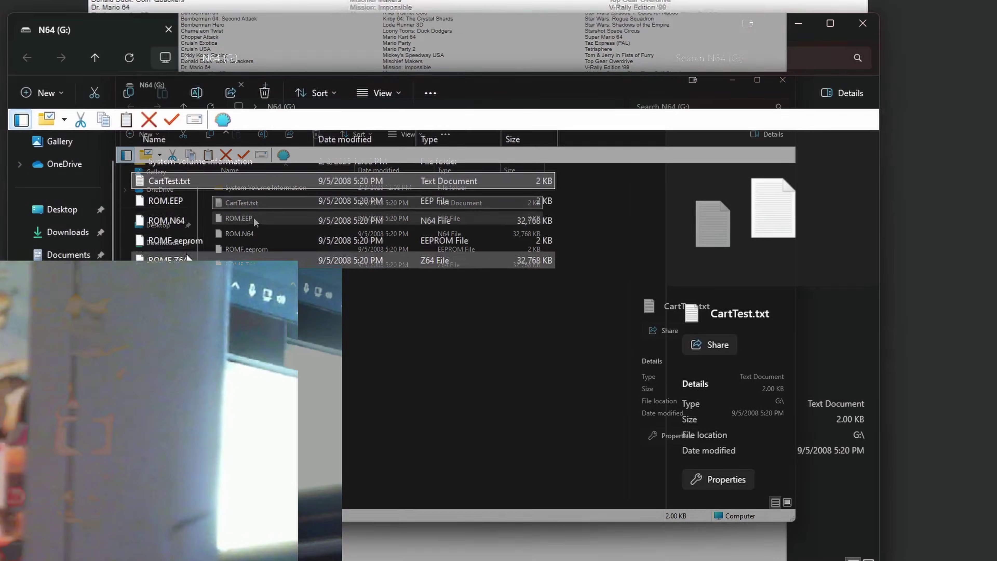
pyautogui.click(181, 205)
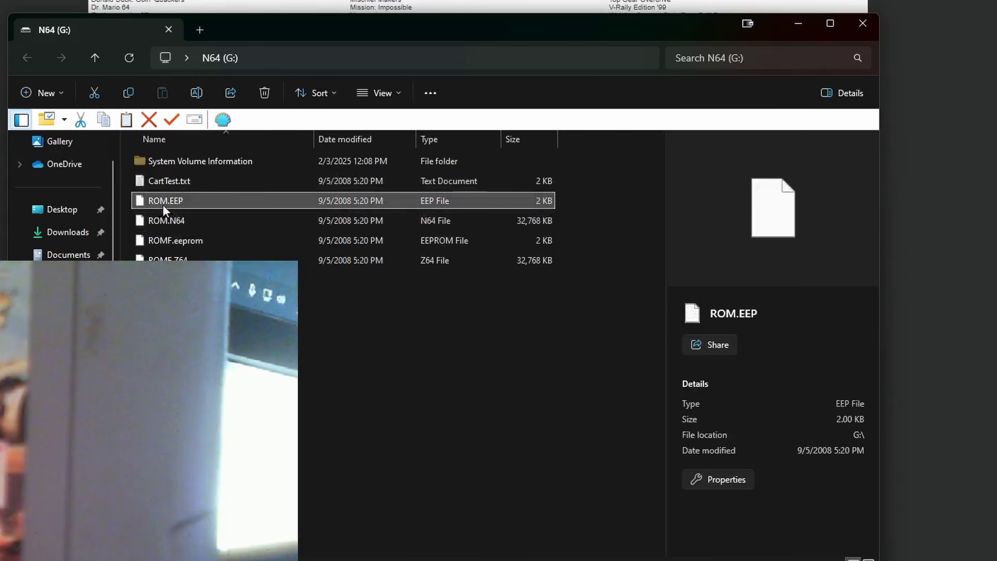
pyautogui.click(174, 225)
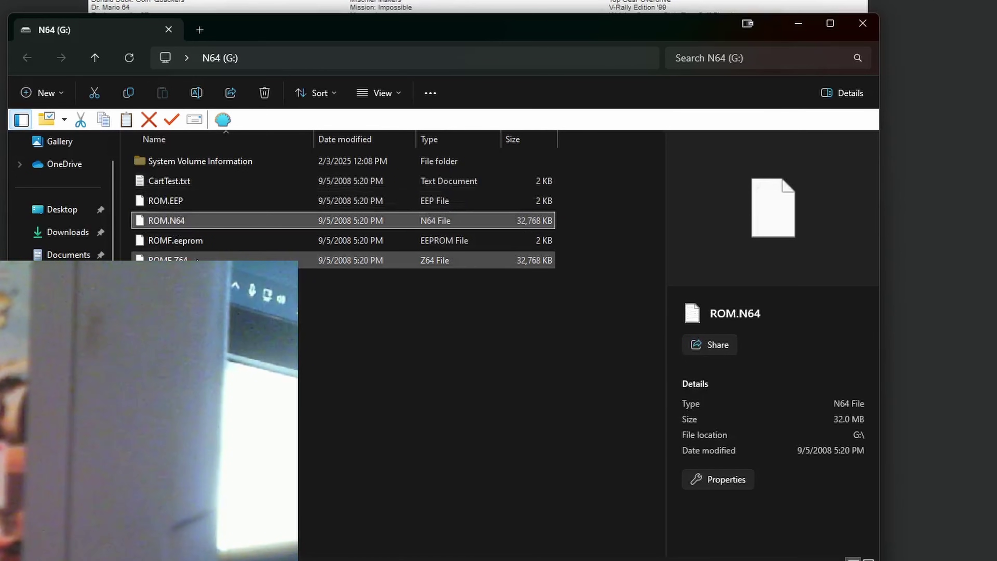
pyautogui.click(192, 243)
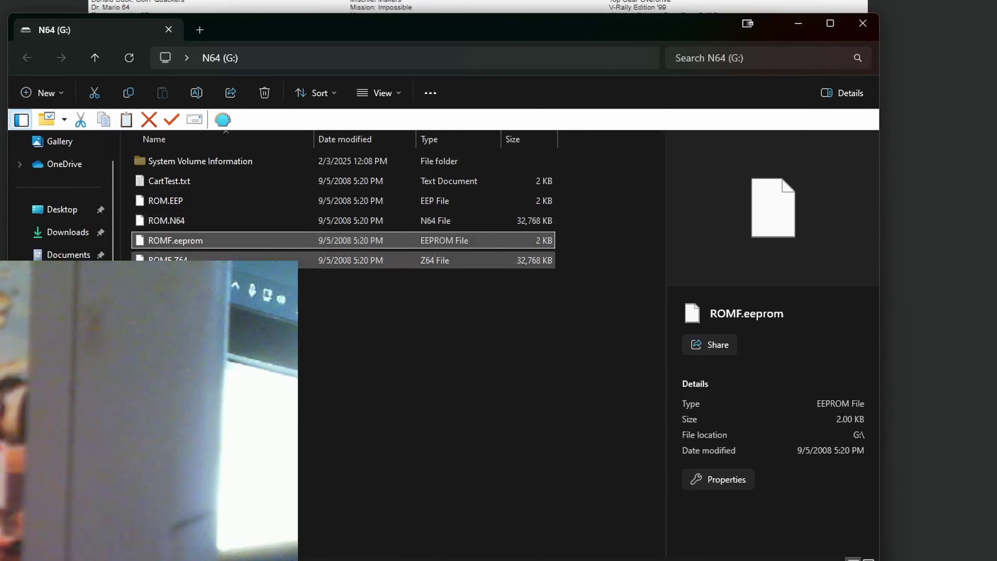
pyautogui.click(354, 265)
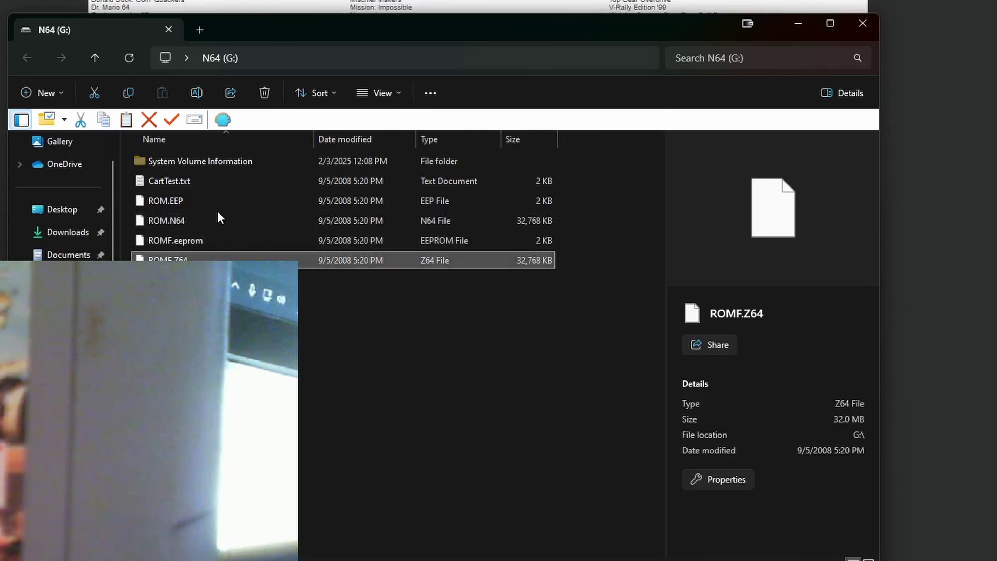
pyautogui.click(196, 202)
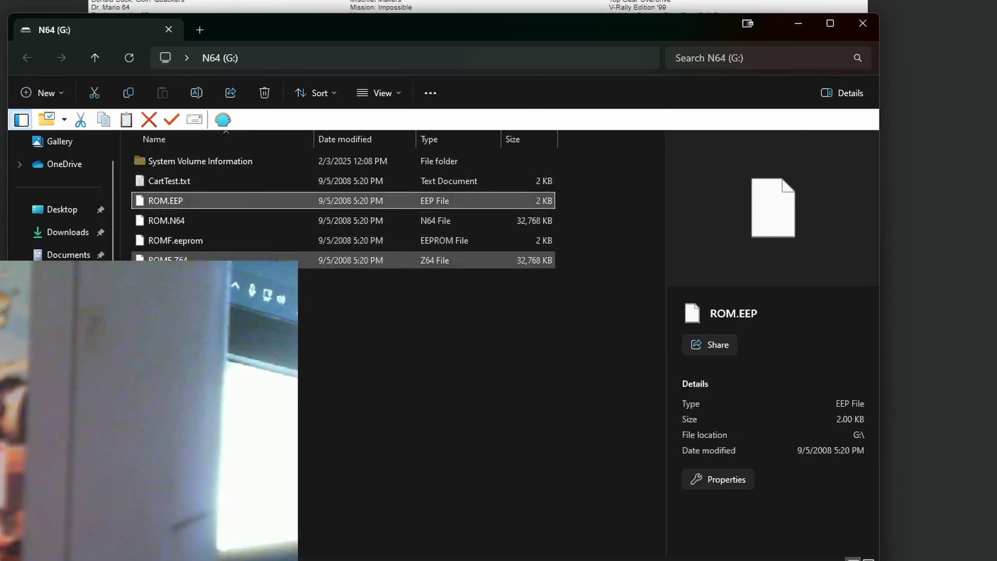
pyautogui.click(178, 220)
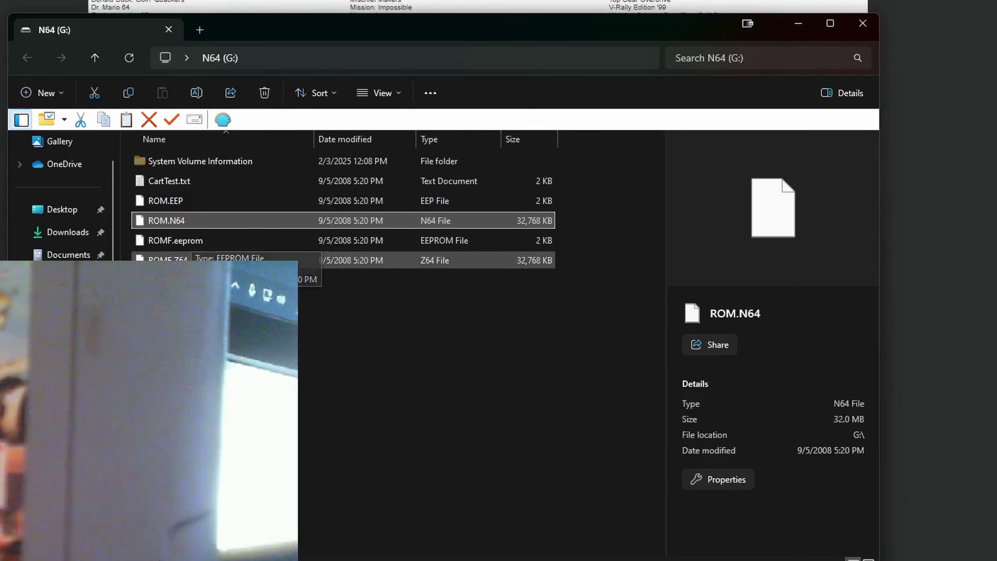
# Copy ROMF.Z64 into the simple64 games folder
pyautogui.click(168, 257)
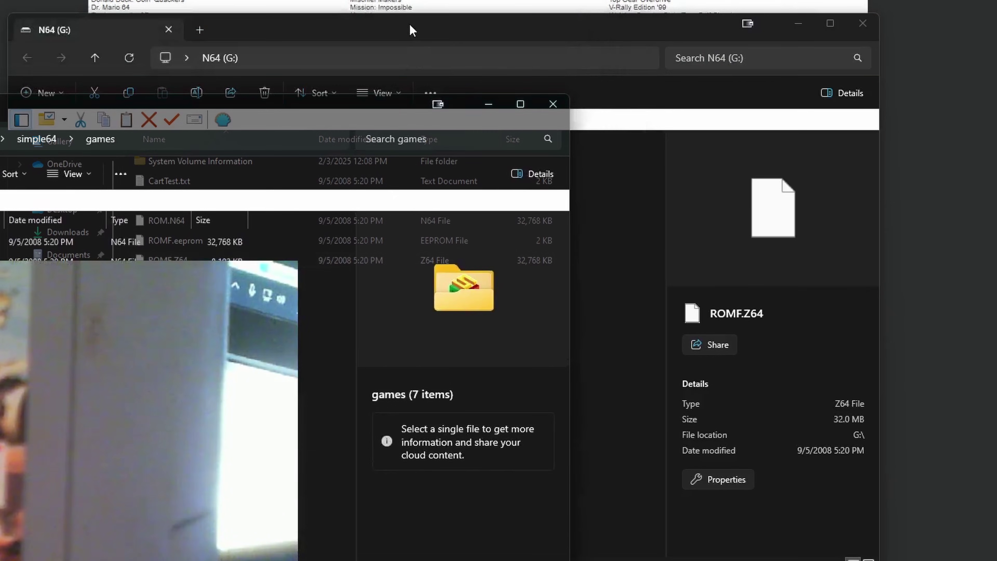
pyautogui.moveTo(471, 29); pyautogui.dragTo(757, 3)
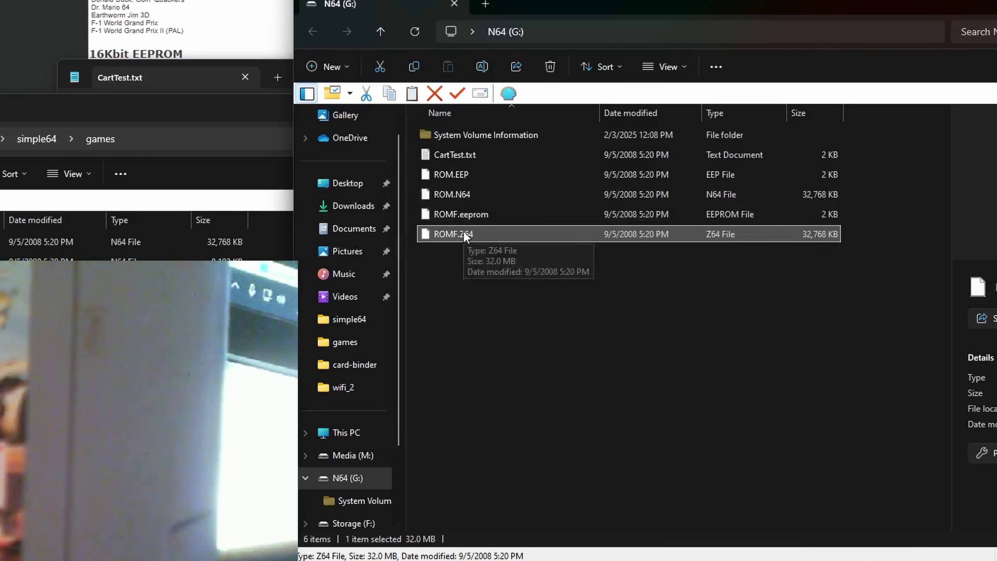
pyautogui.moveTo(466, 236); pyautogui.dragTo(157, 251)
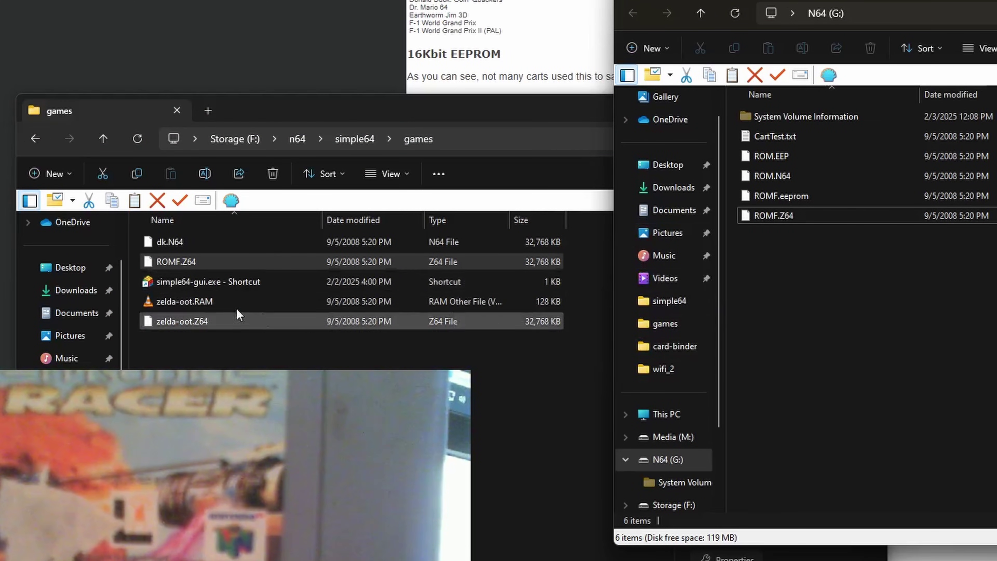
# Rename the copied ROM to starwars.Z64 and reopen the CartTest.txt report
pyautogui.rightClick(205, 261)
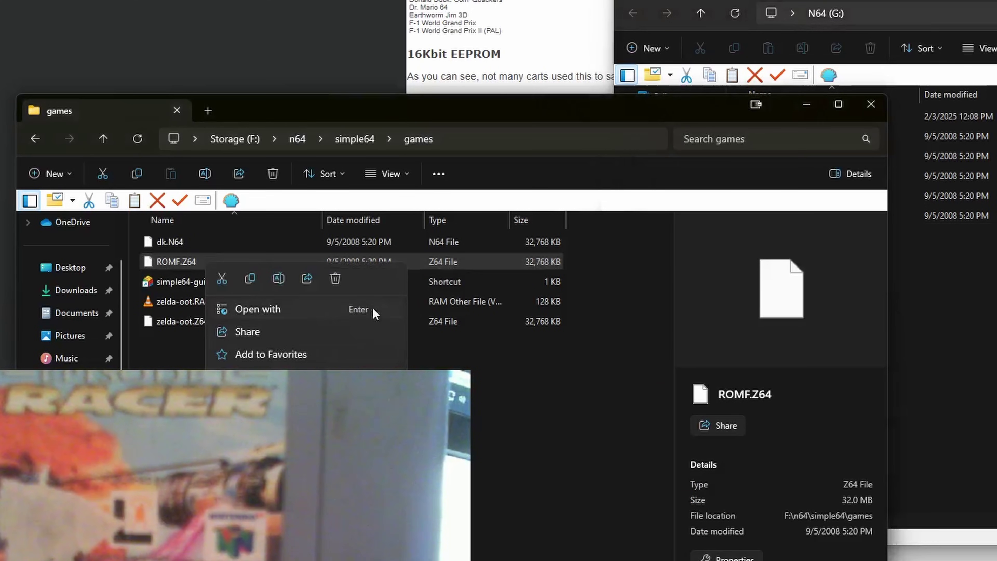
pyautogui.click(274, 278)
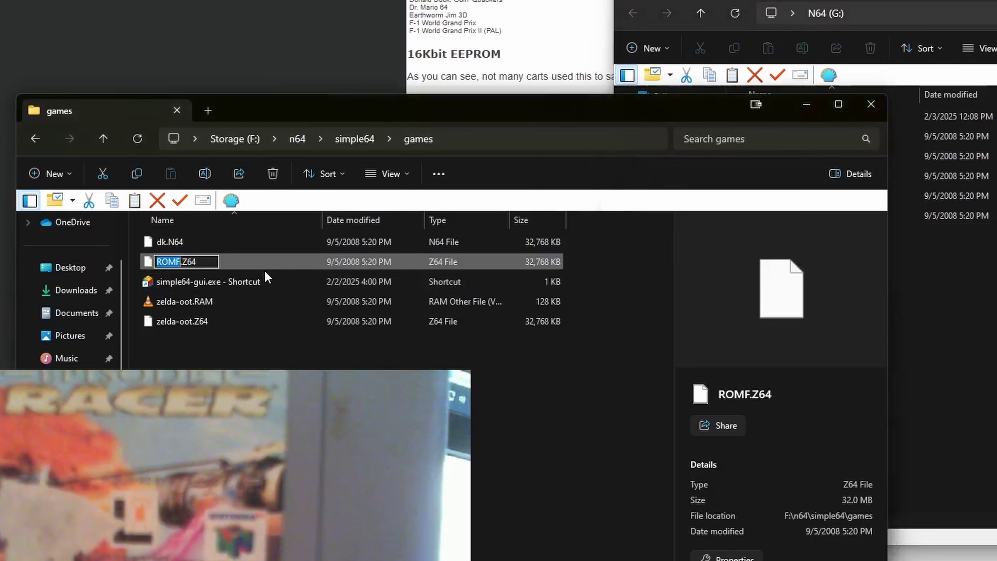
pyautogui.write('starwars')
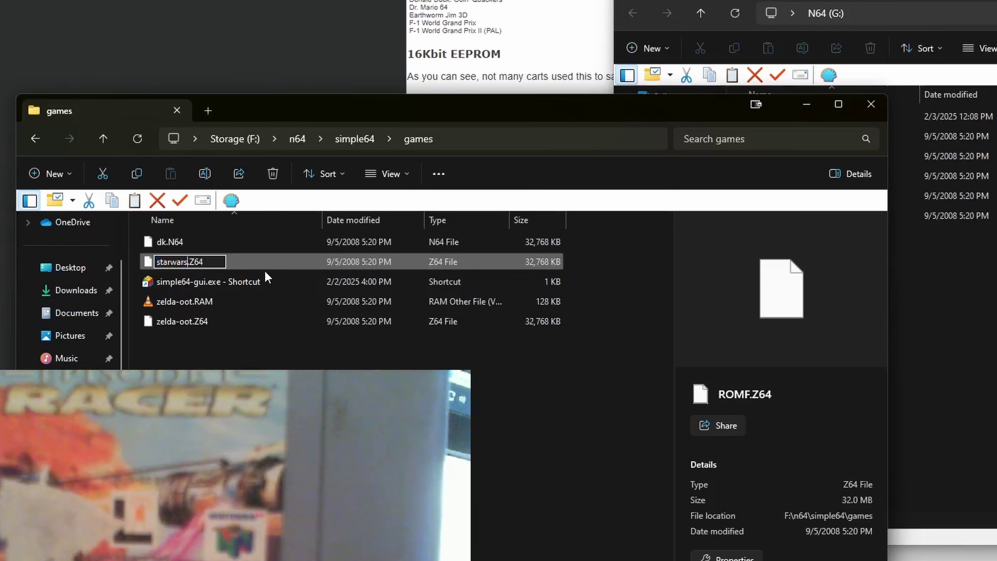
pyautogui.press('Return')
pyautogui.hotkey('alt', 'Tab')
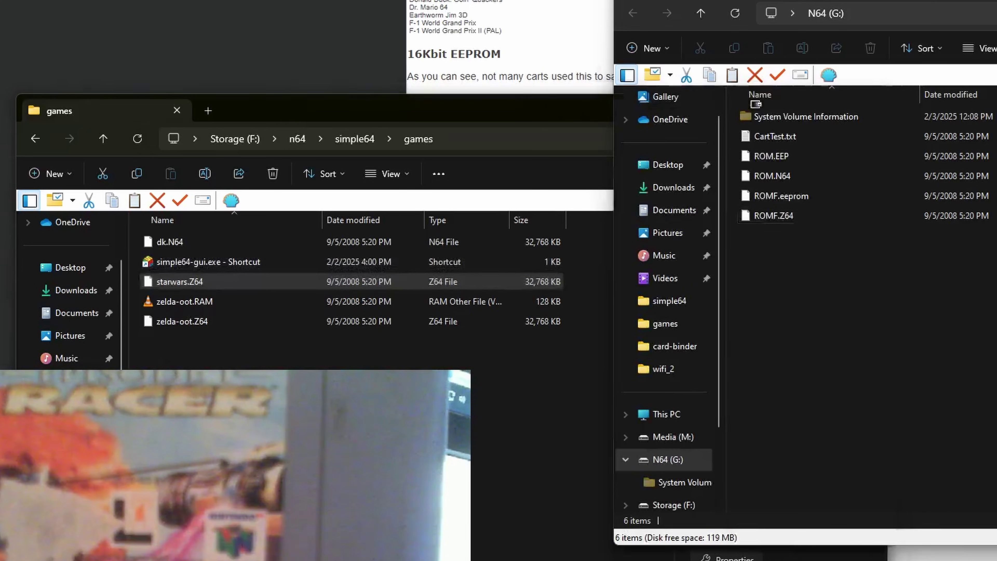
pyautogui.doubleClick(771, 136)
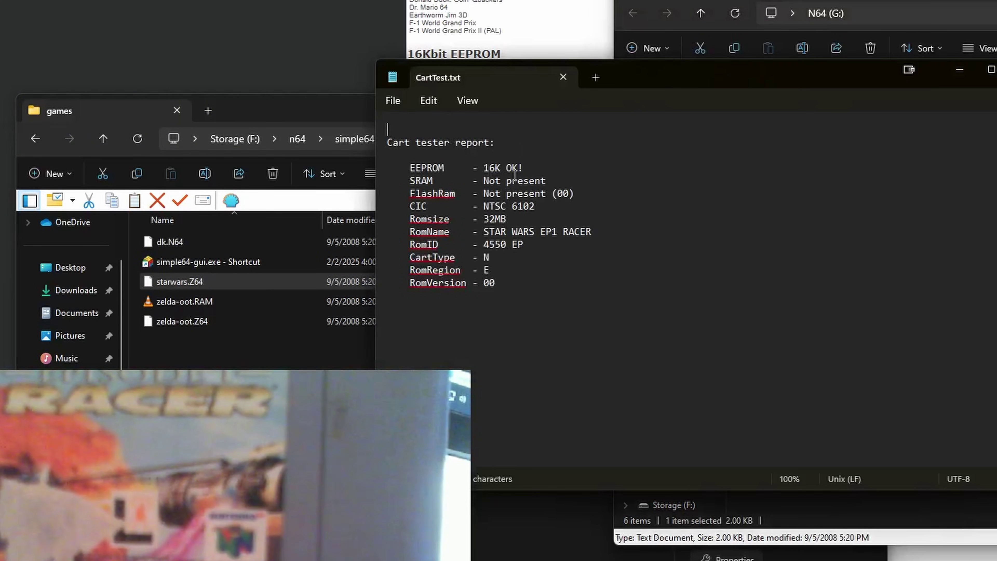
# Close the CartTest.txt report in Notepad with Alt+F4
pyautogui.hotkey('alt', 'F4')
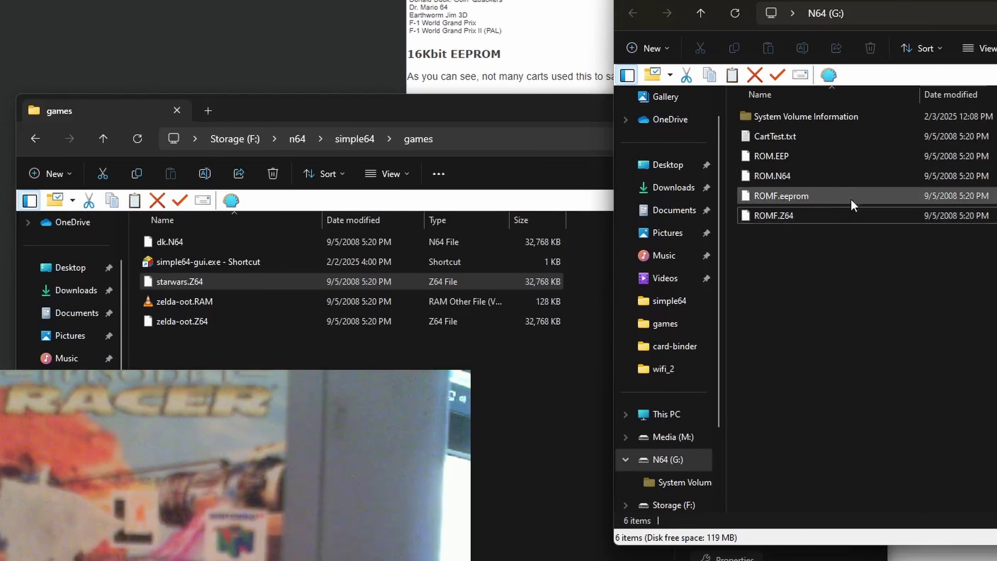
# Copy ROM.EEP into games, rename it starwars.EEP, and launch simple64-gui.exe
pyautogui.click(770, 142)
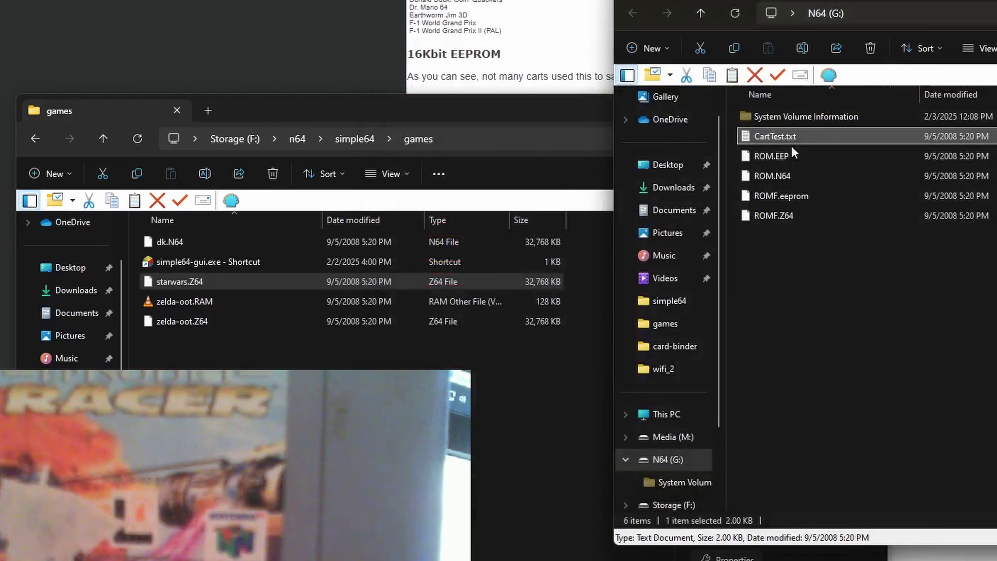
pyautogui.moveTo(783, 156); pyautogui.dragTo(314, 353)
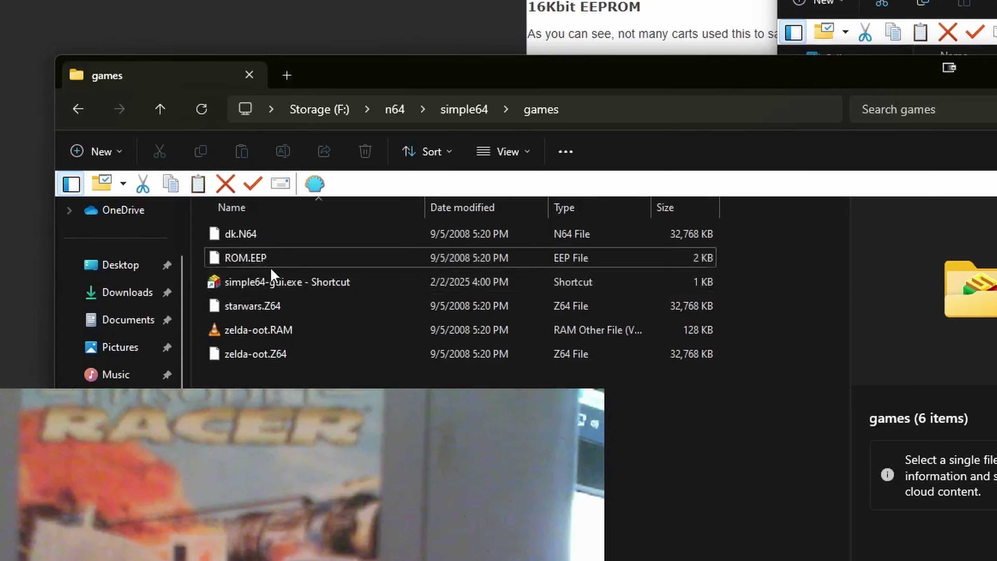
pyautogui.rightClick(253, 262)
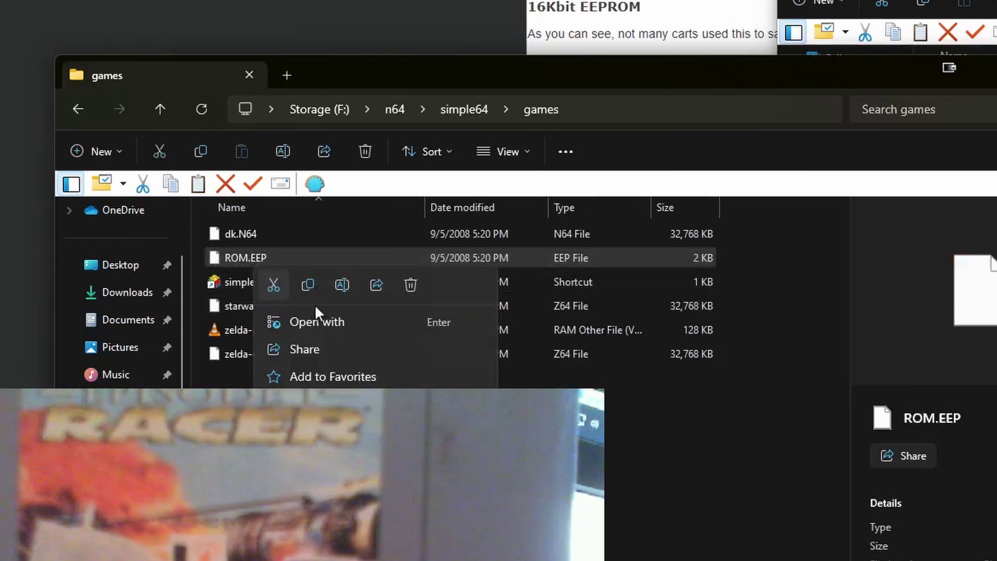
pyautogui.click(342, 284)
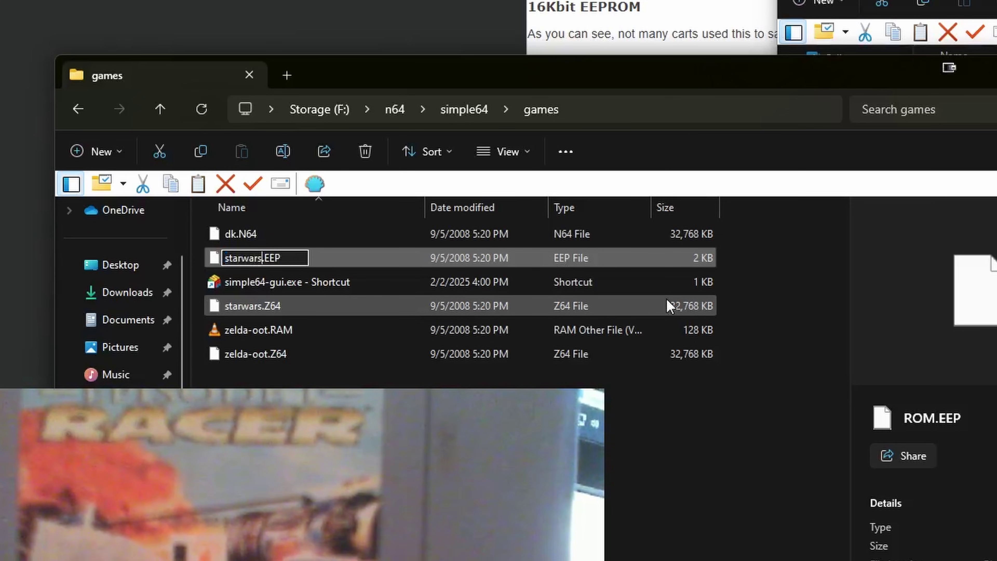
pyautogui.press('Return')
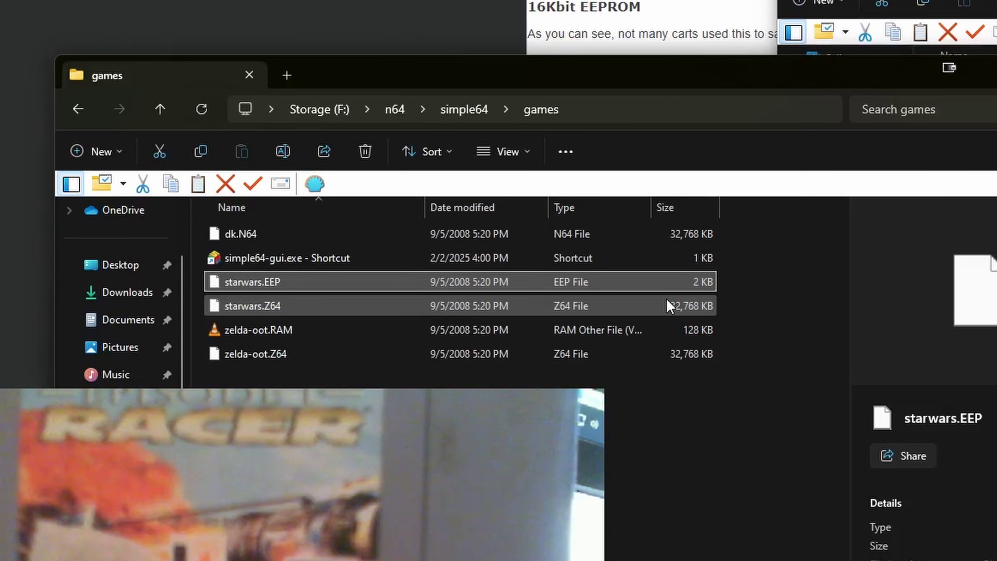
pyautogui.click(667, 377)
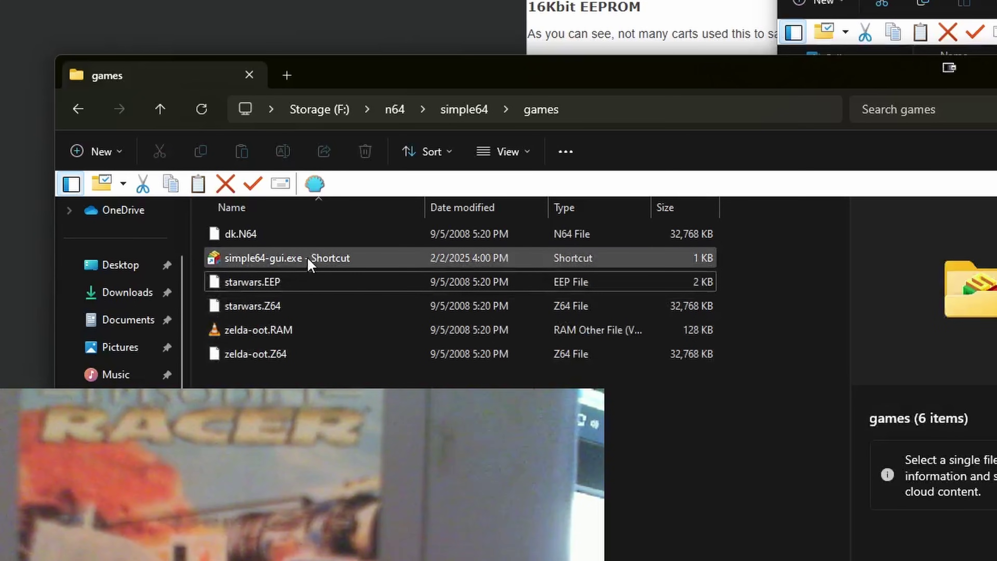
pyautogui.doubleClick(316, 258)
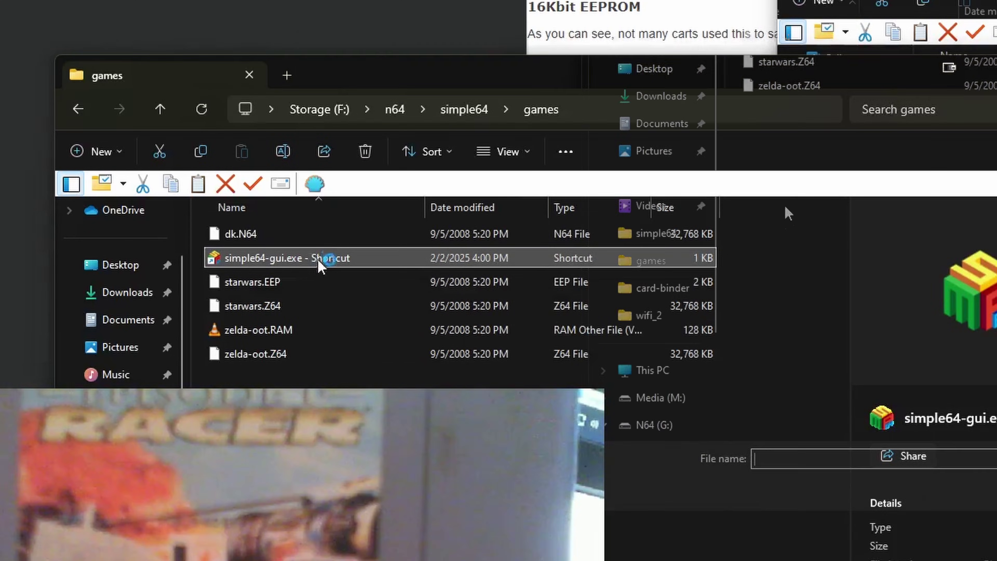
# Load starwars.Z64 in simple64 and skip the intro to player selection
pyautogui.doubleClick(784, 62)
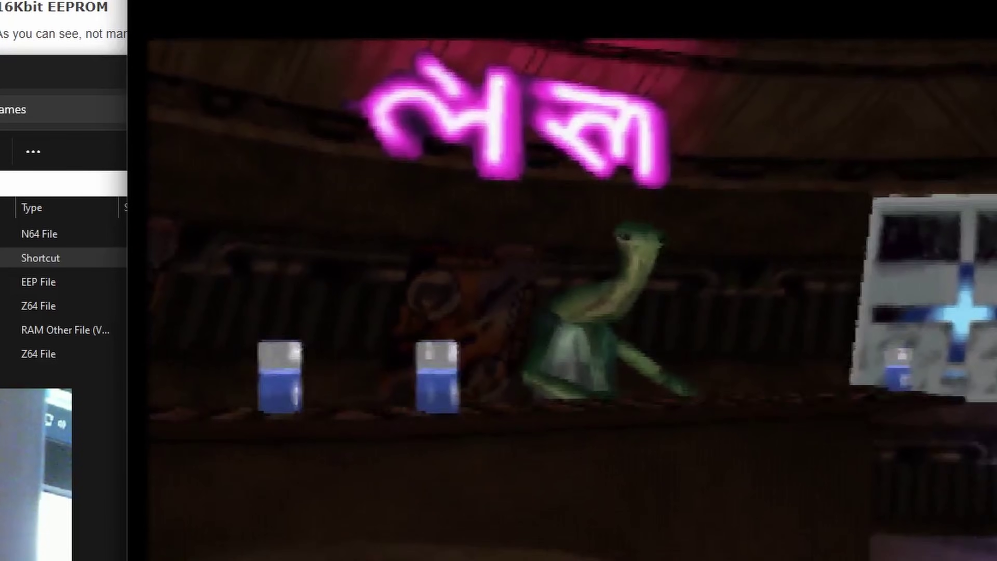
pyautogui.press('Return')
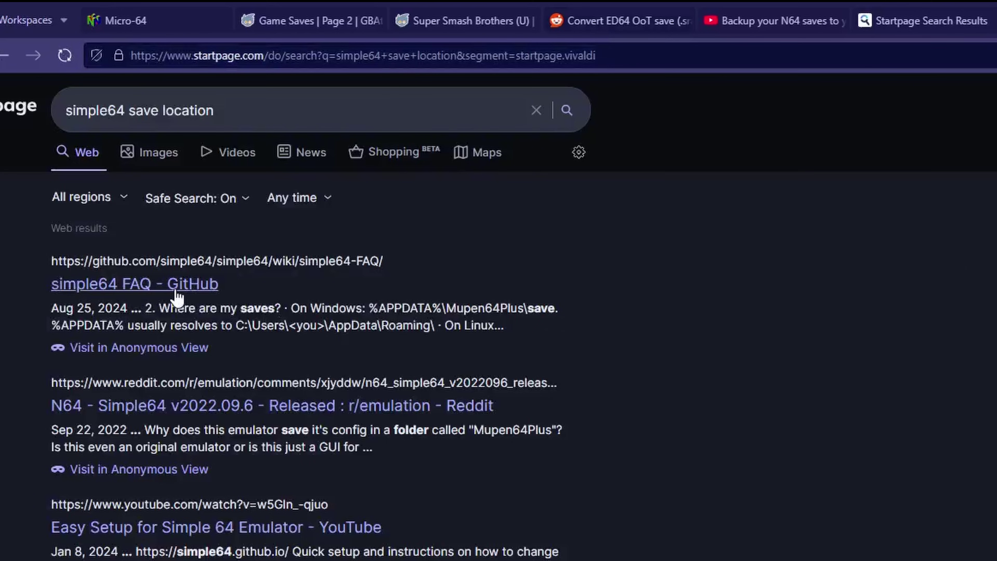
# Find the simple64 FAQ's Windows save path and start entering it in a new Explorer window
pyautogui.click(176, 298)
pyautogui.scroll(-15, 678, 334)
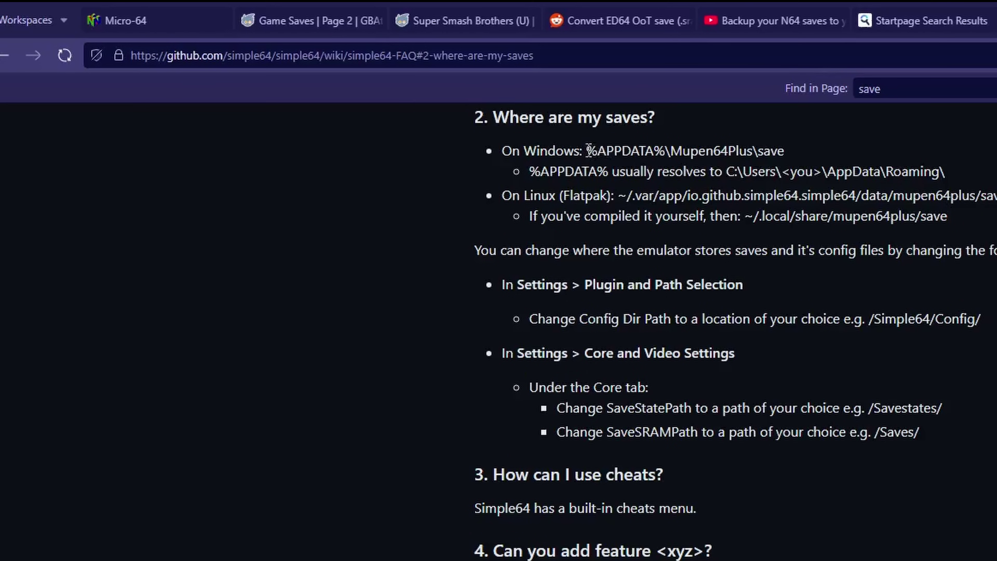
pyautogui.moveTo(587, 150); pyautogui.dragTo(783, 150)
pyautogui.press('super+e')
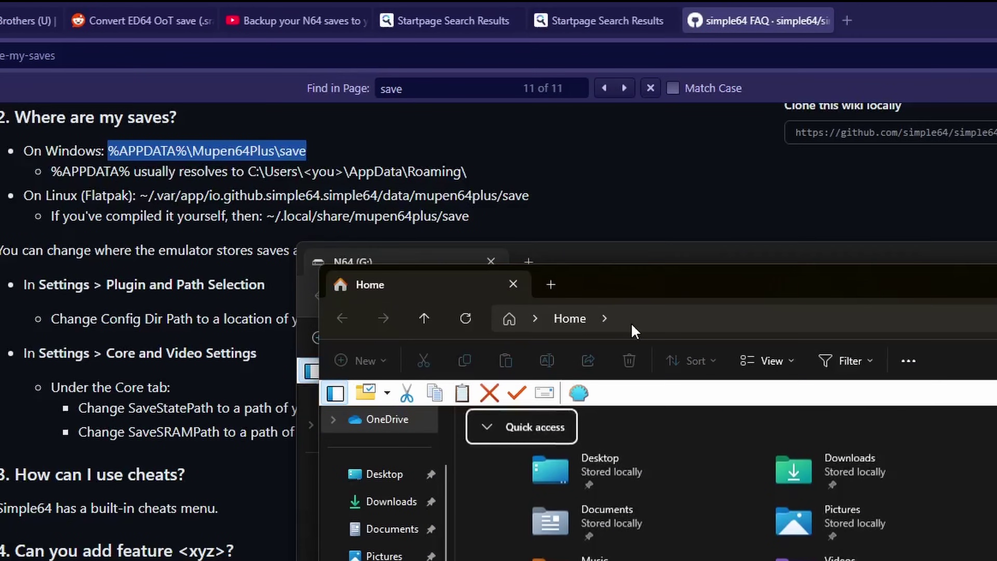
pyautogui.click(676, 315)
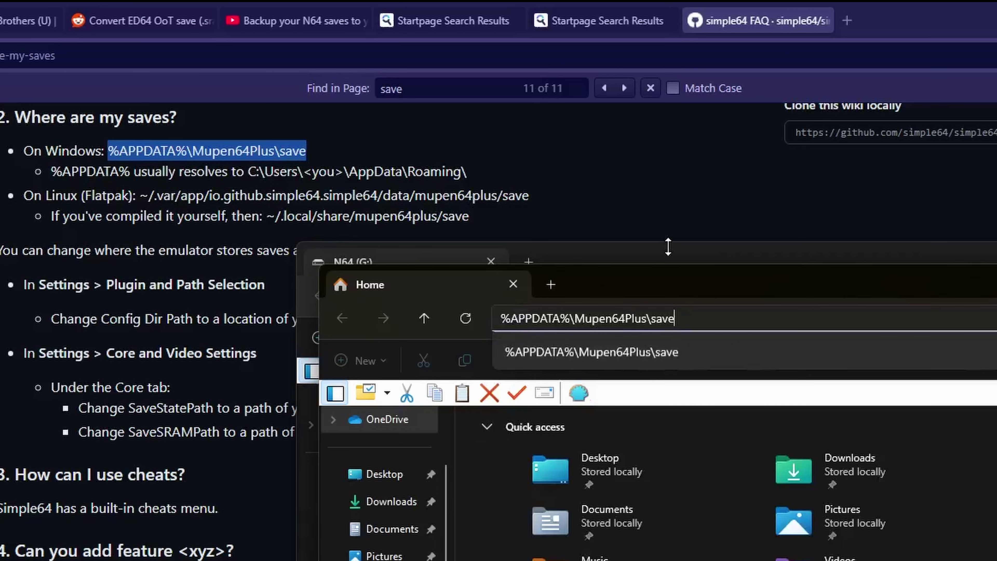
# Open the %APPDATA%\Mupen64Plus\save folder and move its window aside
pyautogui.press('Return')
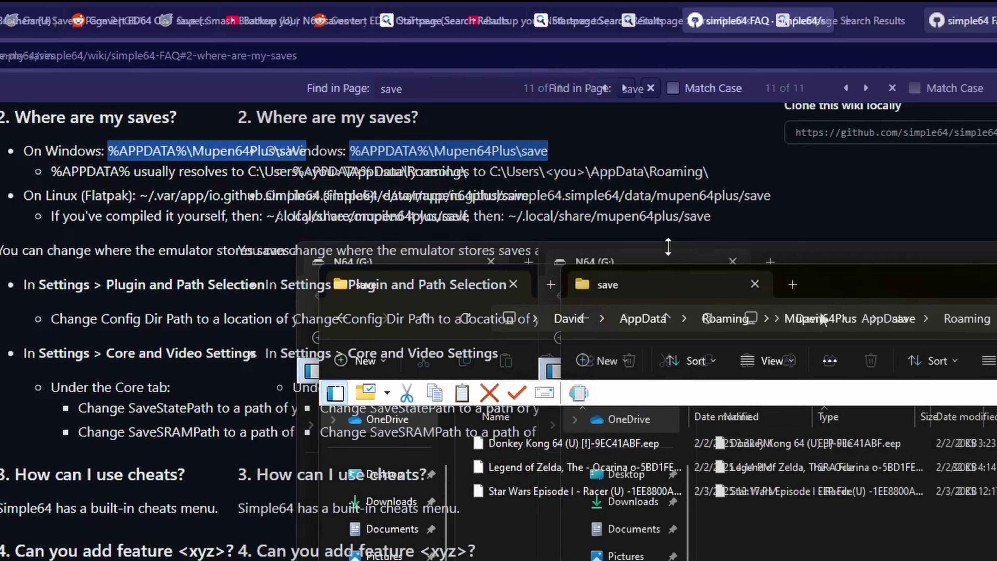
pyautogui.moveTo(628, 284); pyautogui.dragTo(300, 262)
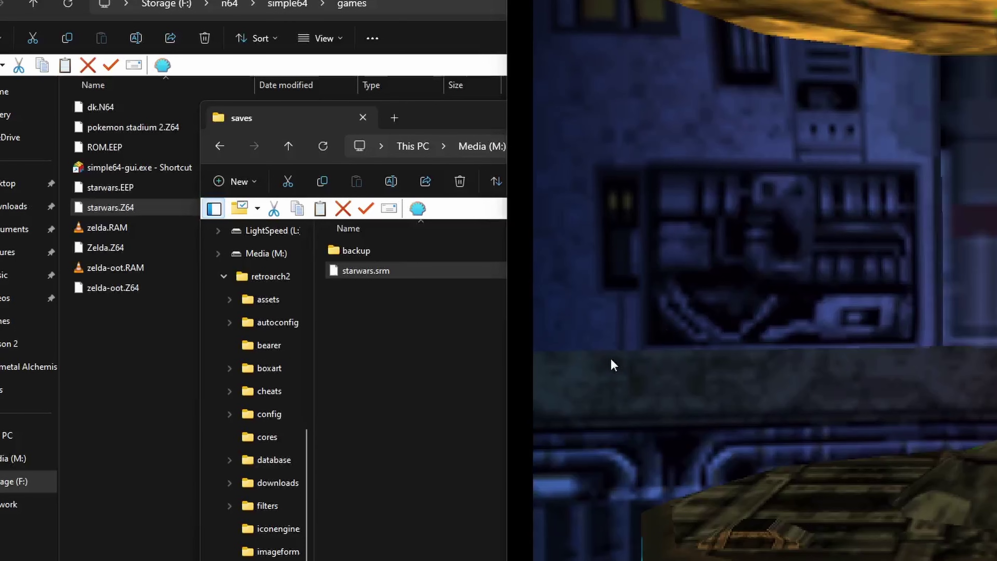
pyautogui.hotkey('alt', 'Tab')
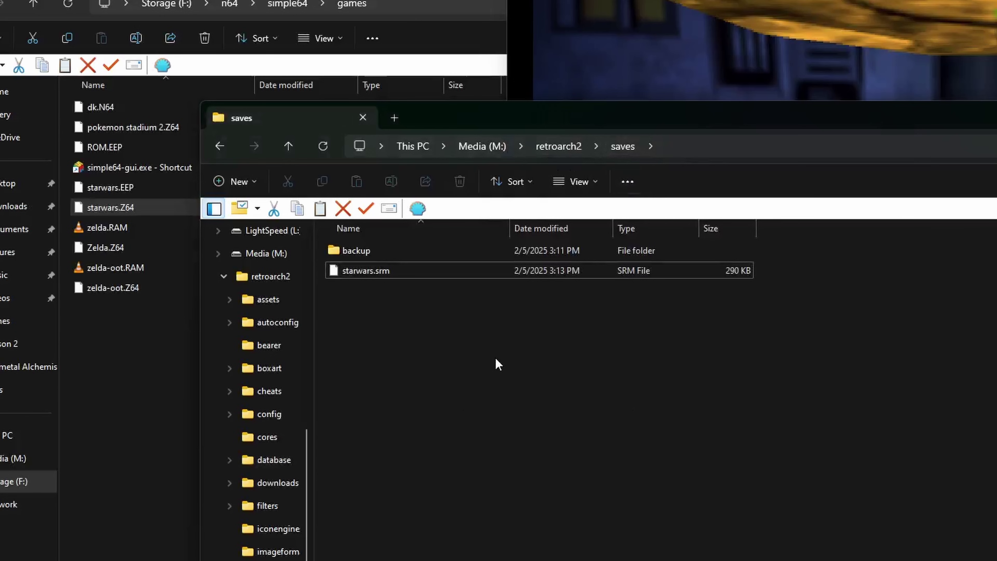
# Close the running Star Wars game in RetroArch and copy starwars.EEP into its saves folder
pyautogui.hotkey('alt', 'Tab')
pyautogui.press('F1')
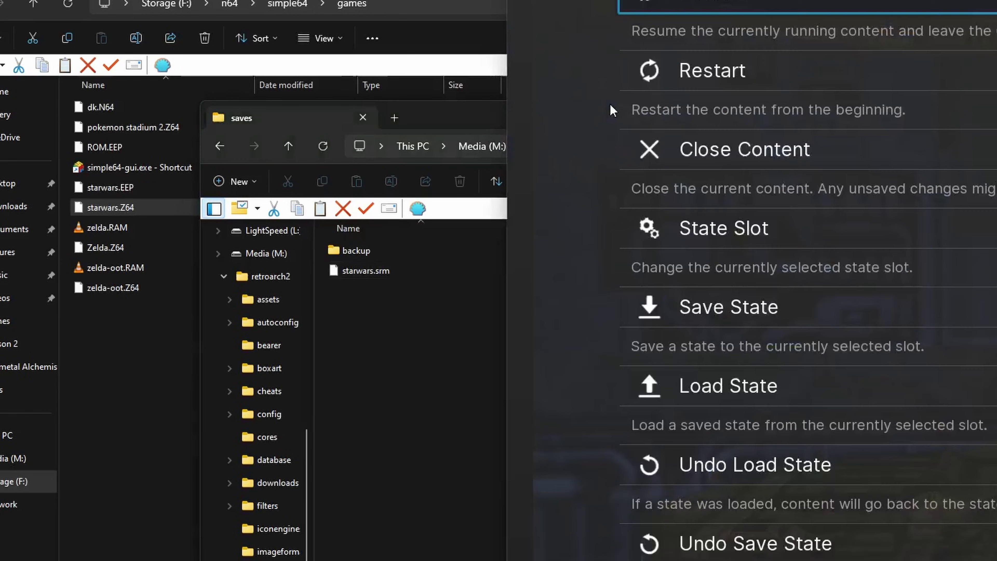
pyautogui.click(757, 150)
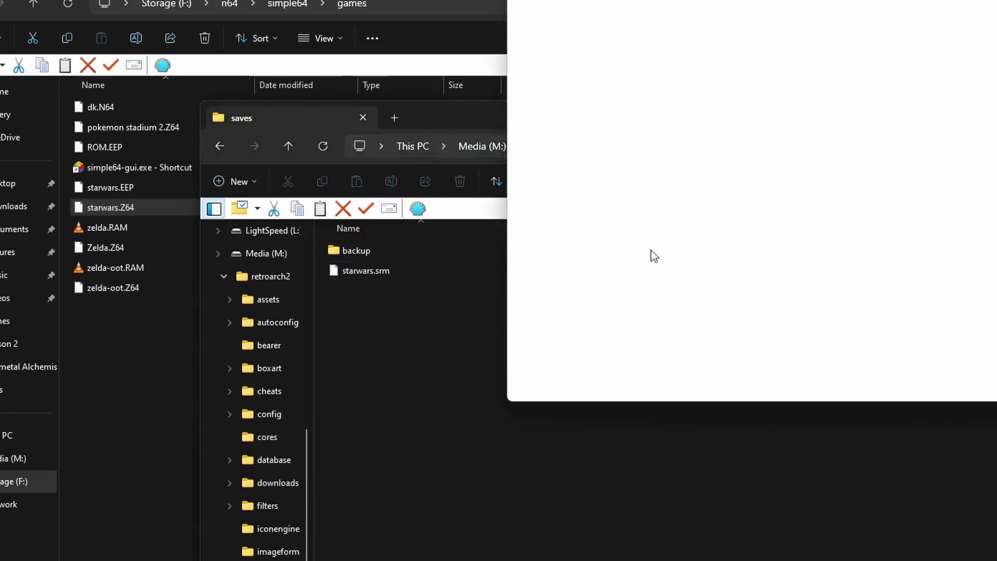
pyautogui.click(474, 469)
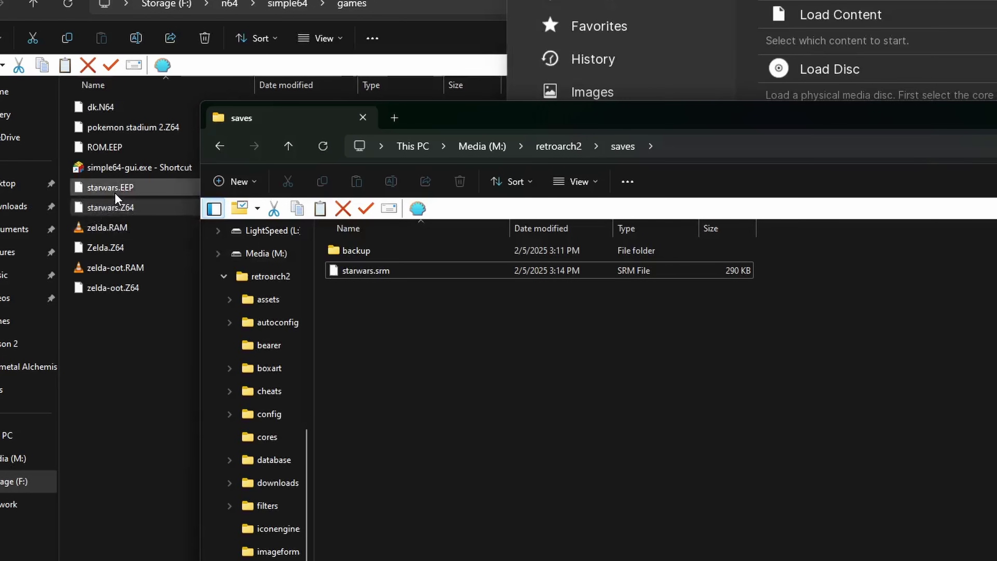
pyautogui.moveTo(116, 188); pyautogui.dragTo(444, 404)
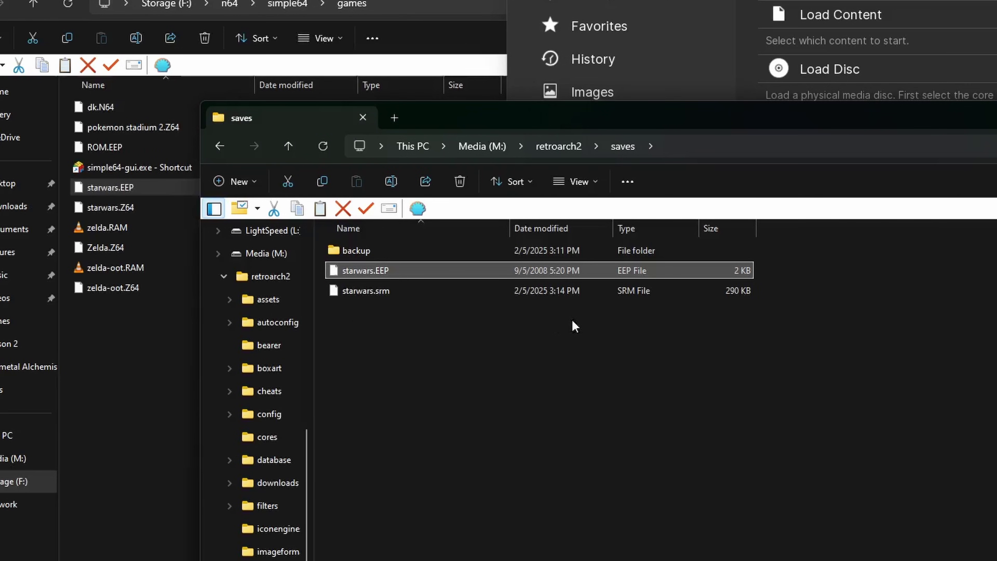
# Copy the name of the old starwars.srm save, then delete that file
pyautogui.click(385, 295)
pyautogui.rightClick(383, 295)
pyautogui.click(458, 312)
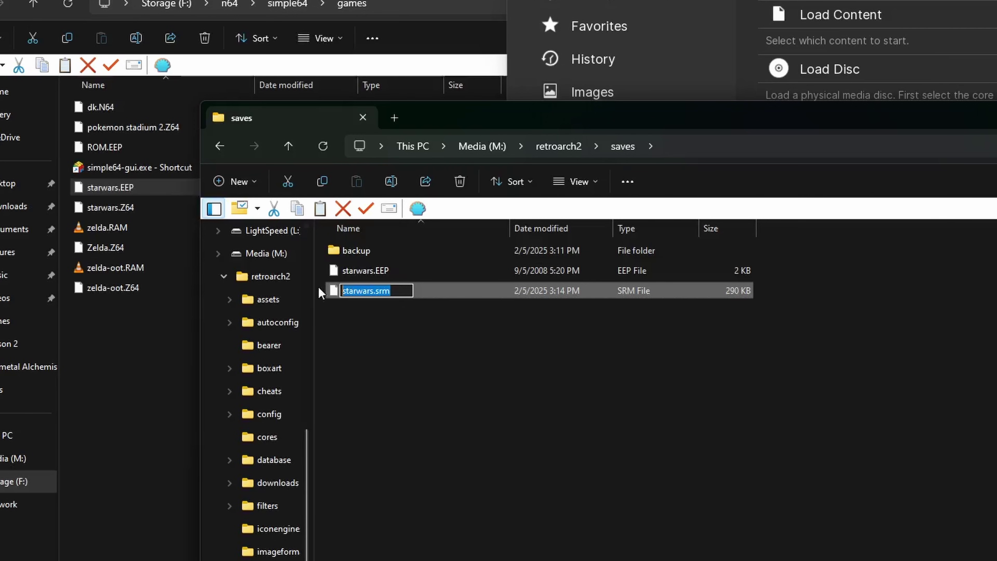
pyautogui.rightClick(374, 290)
pyautogui.click(424, 337)
pyautogui.press('Return')
pyautogui.rightClick(387, 295)
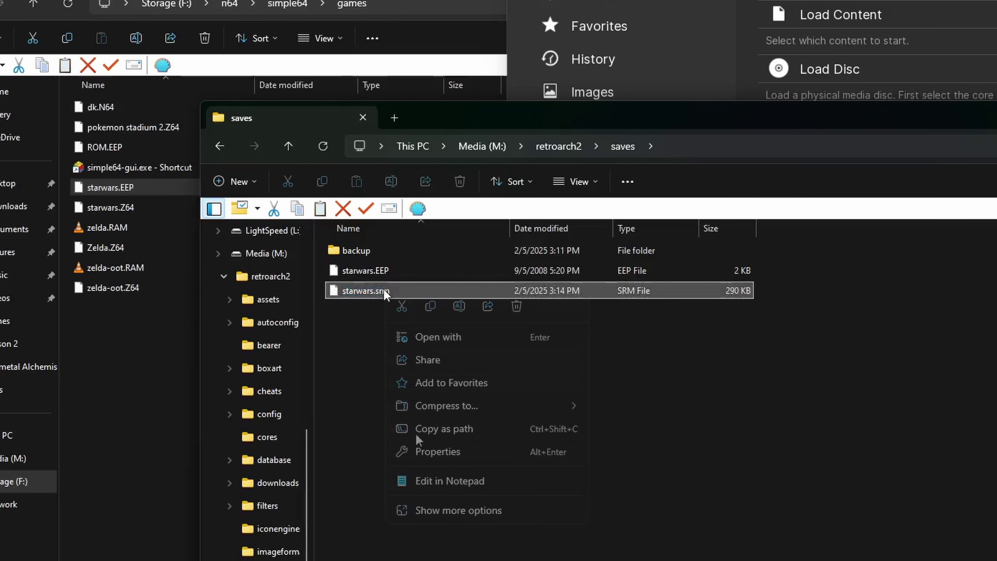
pyautogui.click(516, 306)
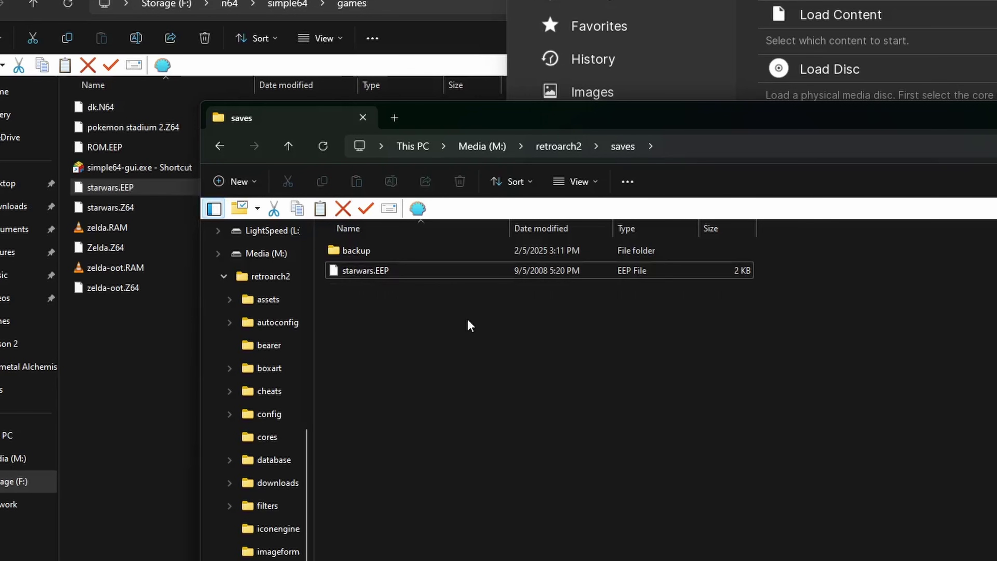
# Rename starwars.EEP to starwars.srm and accept the extension change
pyautogui.rightClick(381, 275)
pyautogui.click(454, 290)
pyautogui.hotkey('ctrl', 'a')
pyautogui.rightClick(376, 271)
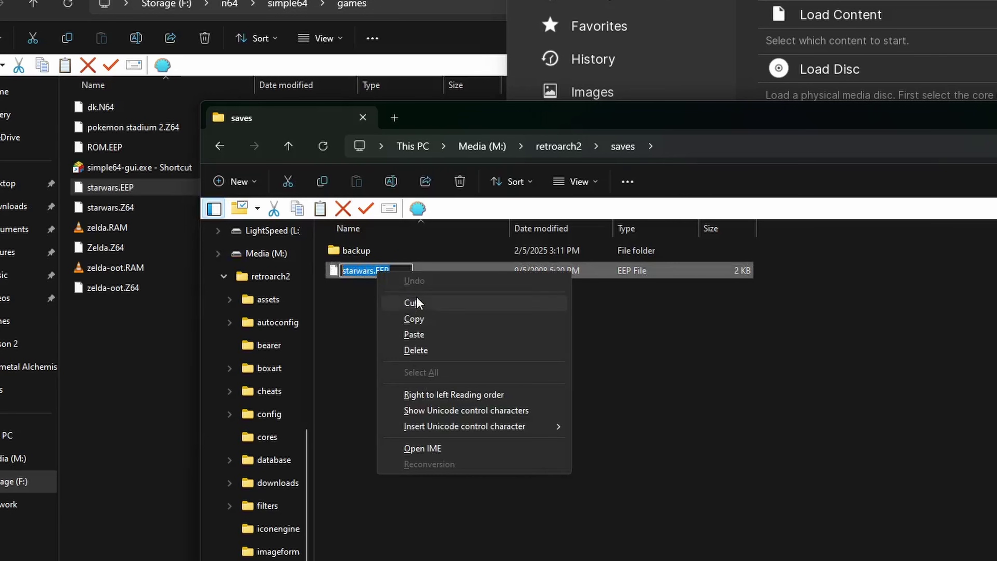
pyautogui.click(424, 334)
pyautogui.press('Return')
pyautogui.click(911, 336)
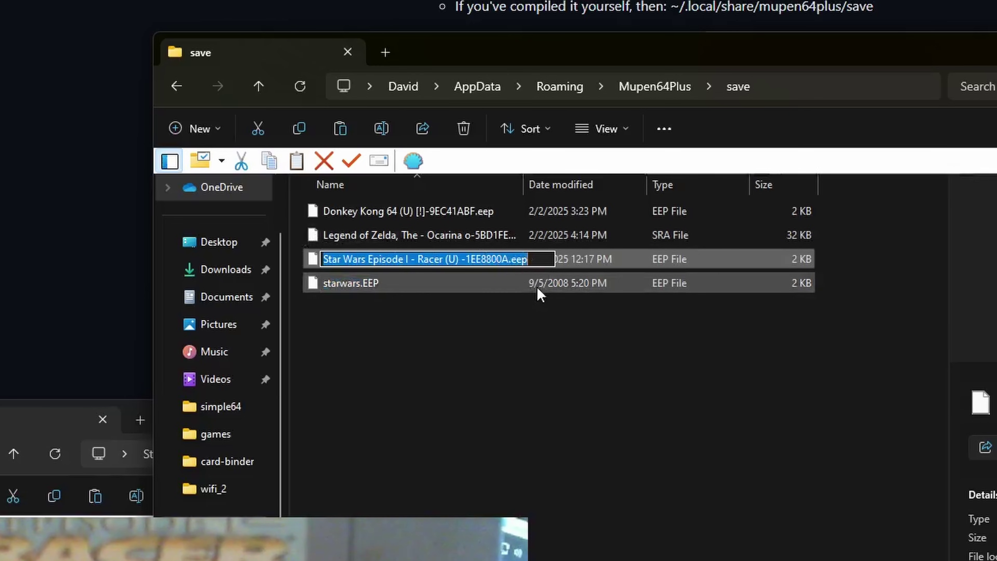
# Copy the original Star Wars Racer .eep file name, then permanently delete that save
pyautogui.click(512, 259)
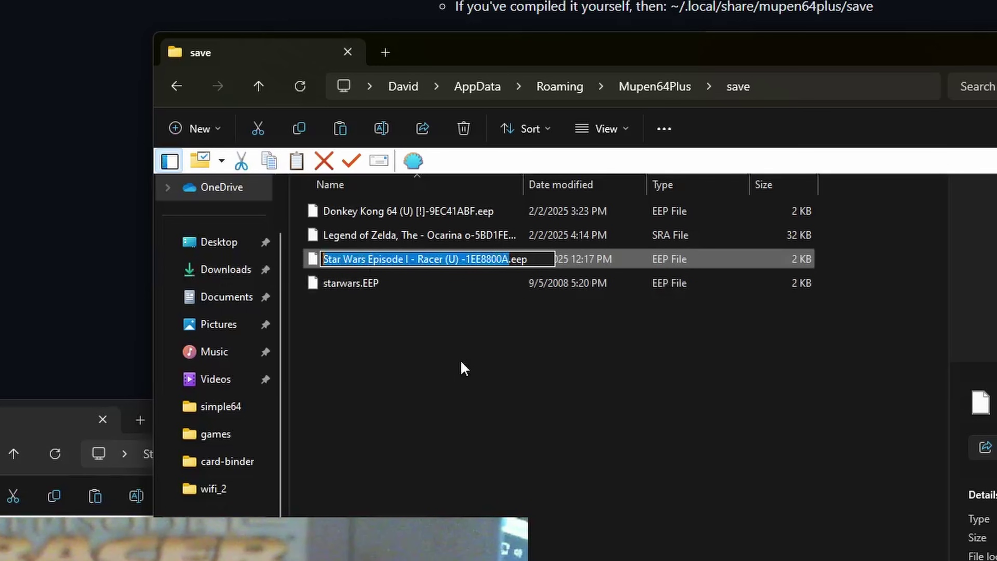
pyautogui.press('Return')
pyautogui.rightClick(421, 263)
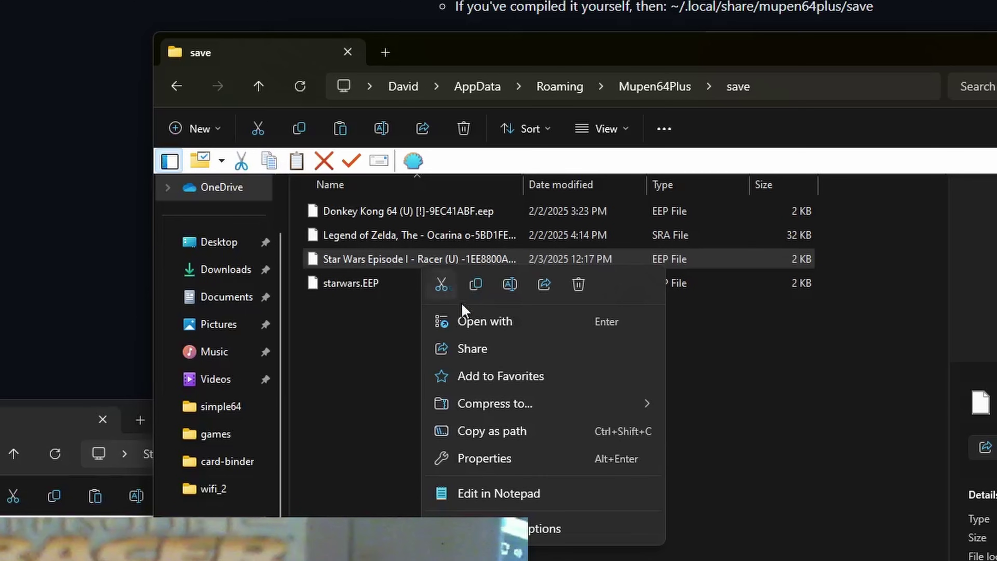
pyautogui.click(510, 284)
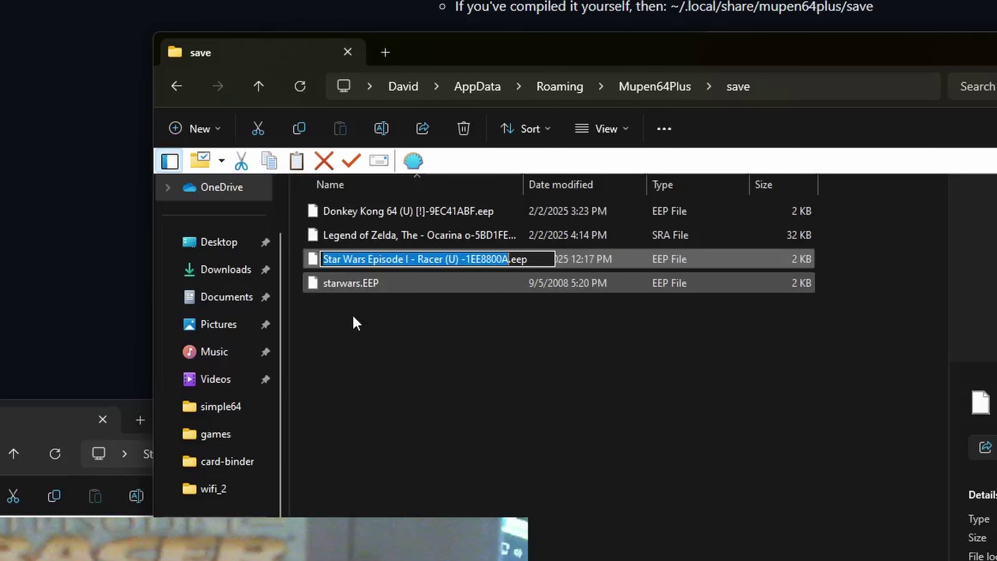
pyautogui.click(463, 412)
pyautogui.click(429, 252)
pyautogui.hotkey('shift', 'Delete')
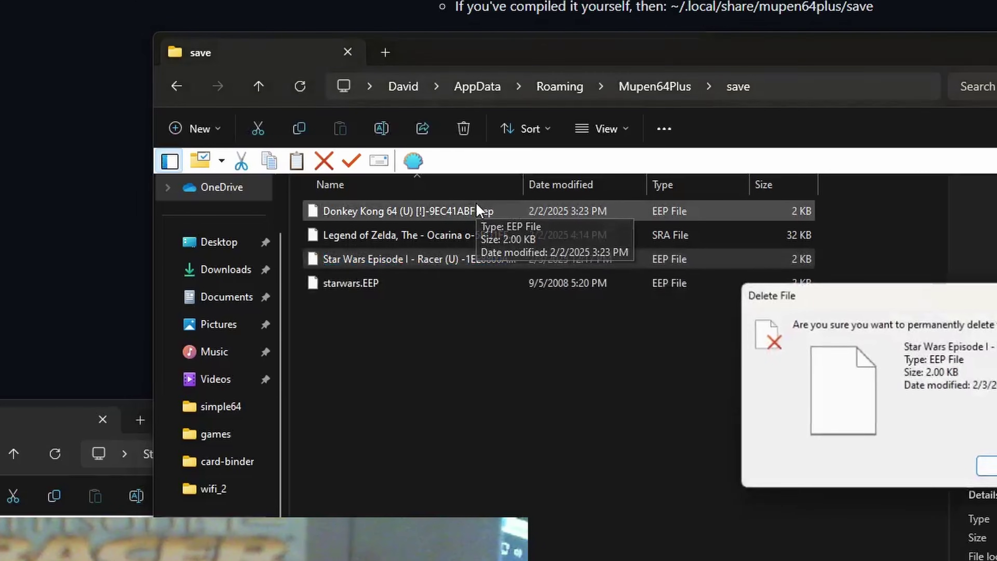
pyautogui.press('Return')
# Rename starwars.EEP by pasting in the original Star Wars Racer save name
pyautogui.rightClick(340, 263)
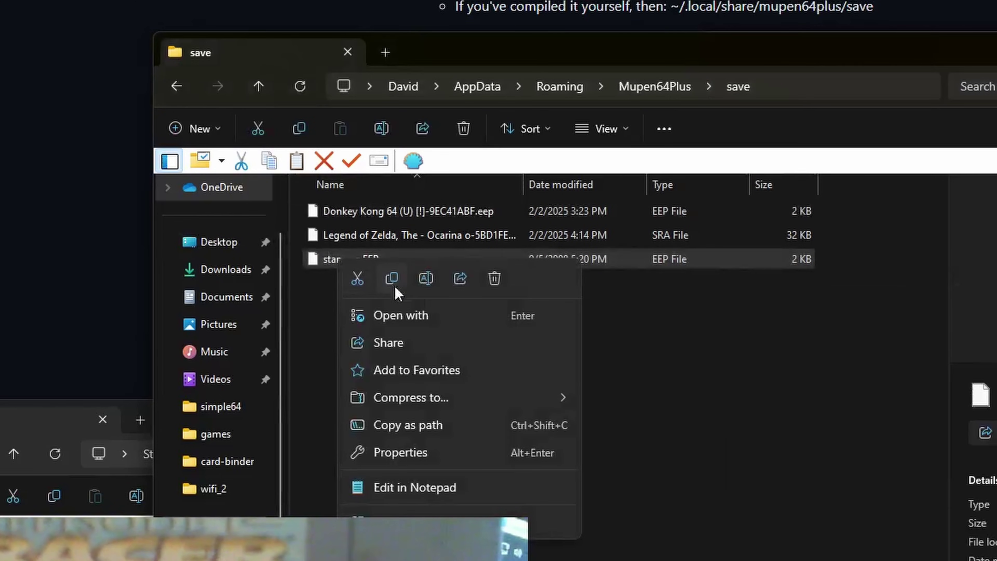
pyautogui.click(425, 280)
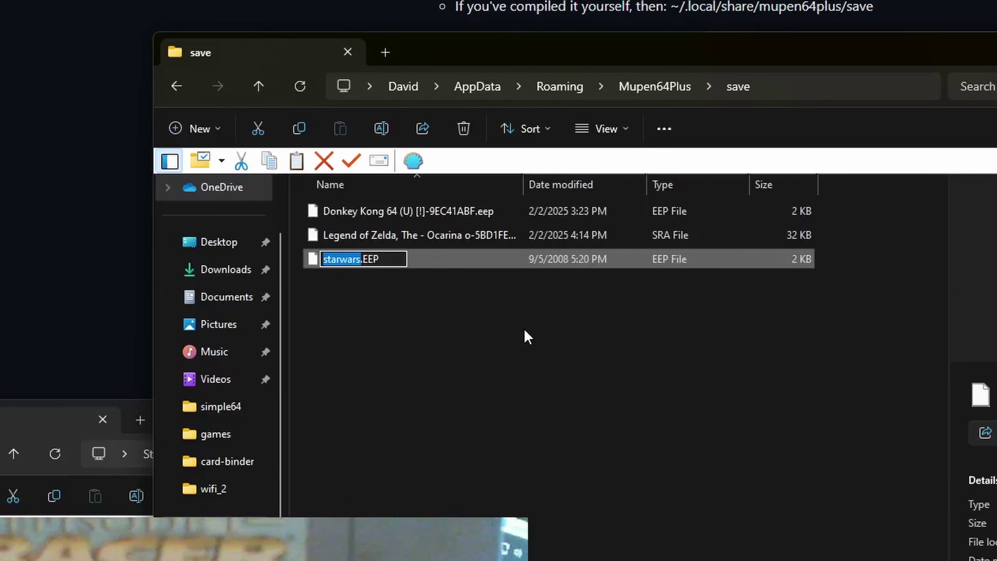
pyautogui.hotkey('ctrl', 'v')
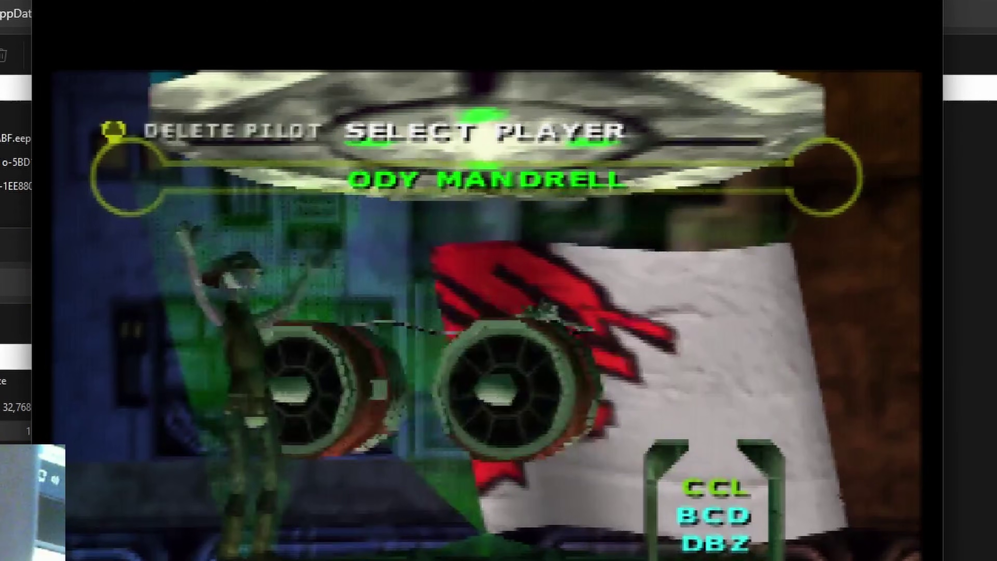
# Step left twice through the saved pilots on Star Wars Racer's Select Player screen
pyautogui.press('Left')
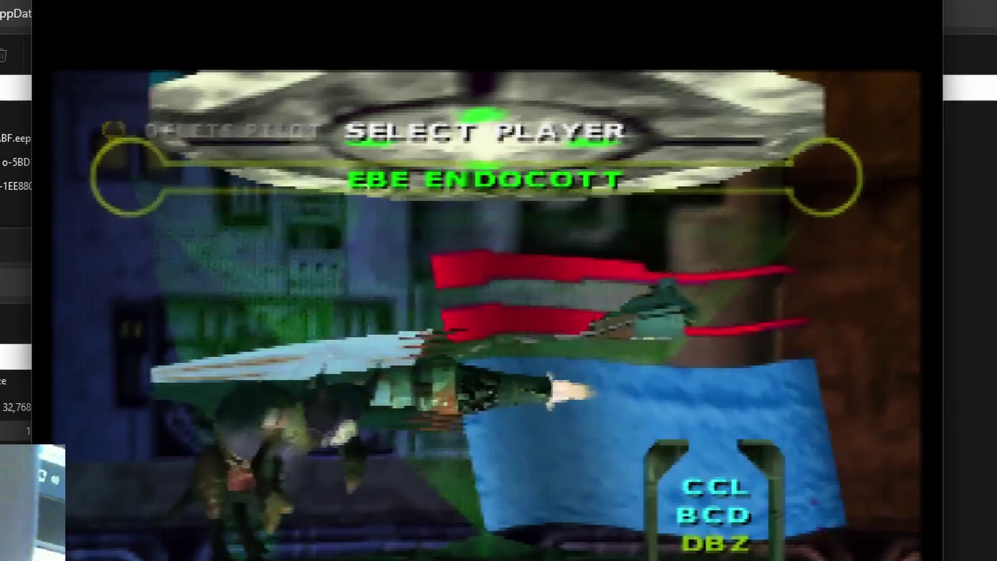
pyautogui.press('Left')
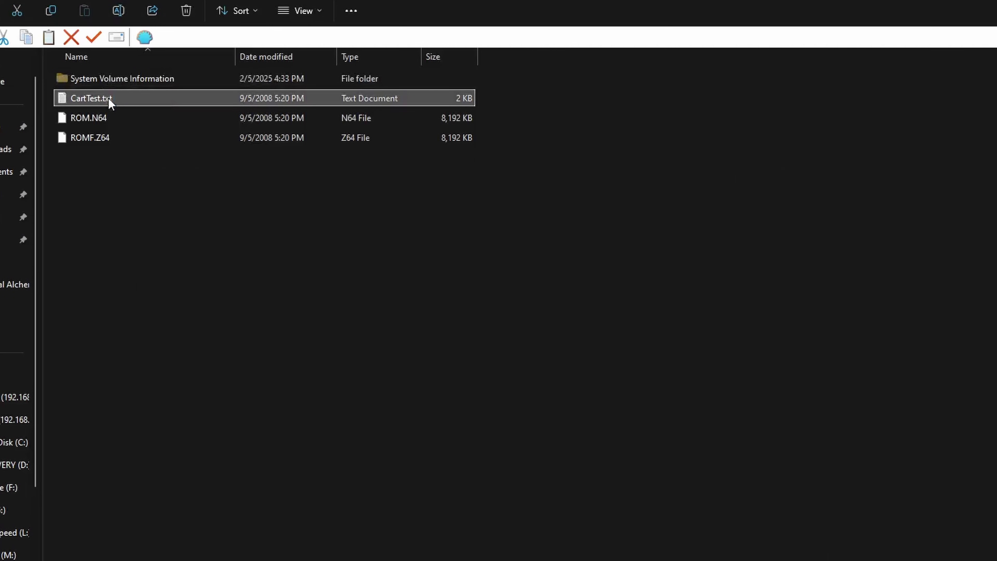
# Check CartTest.txt, then copy the cartridge ROMF.Z64 files from N64 (G:) into the games folder
pyautogui.doubleClick(108, 97)
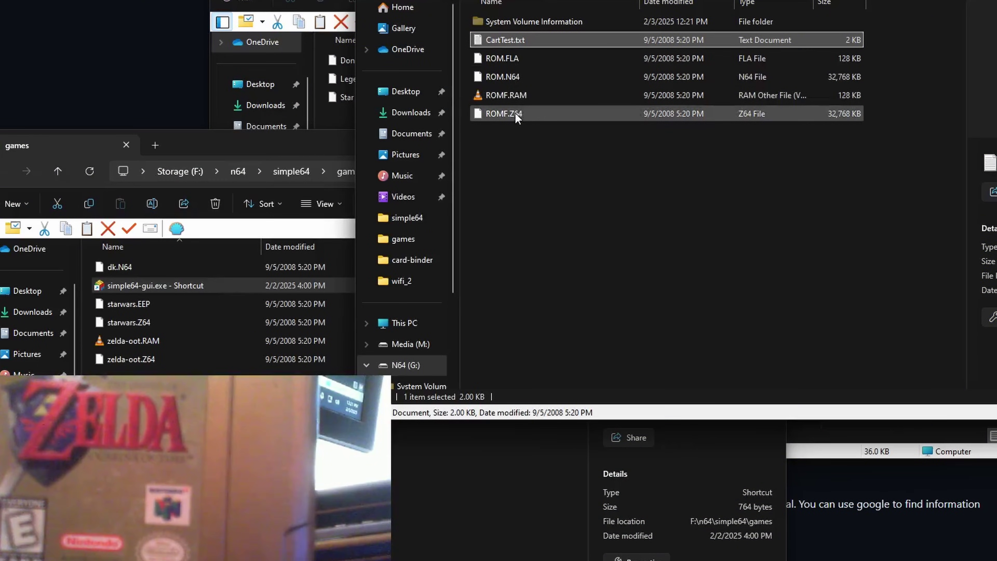
pyautogui.click(515, 113)
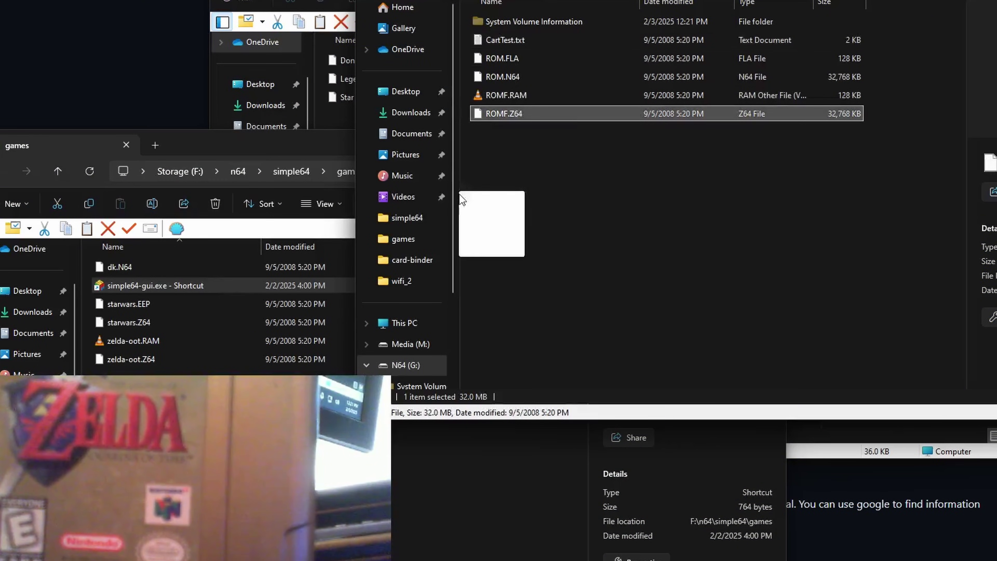
pyautogui.moveTo(514, 115); pyautogui.dragTo(300, 172)
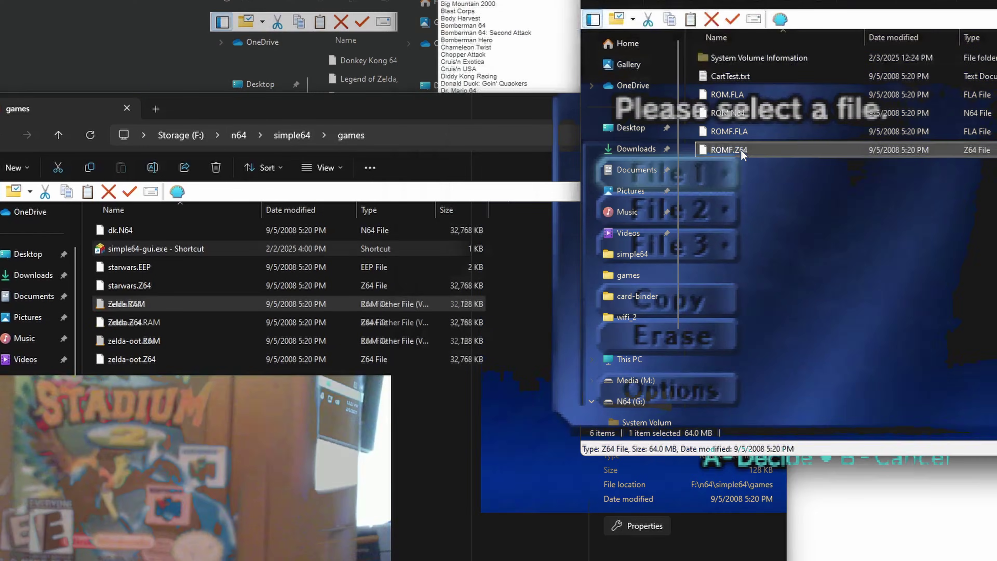
pyautogui.moveTo(728, 149); pyautogui.dragTo(396, 460)
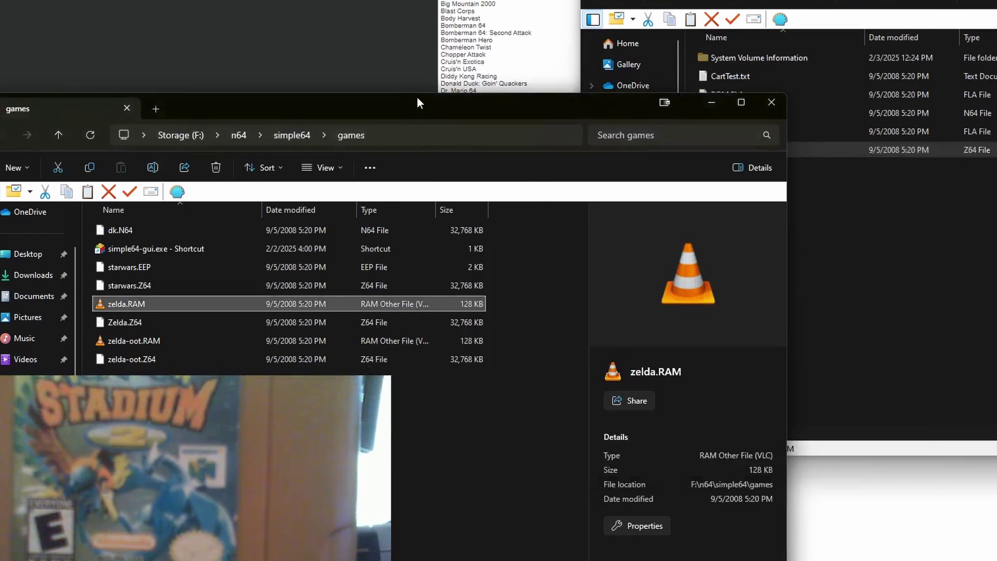
pyautogui.moveTo(417, 103); pyautogui.dragTo(411, 0)
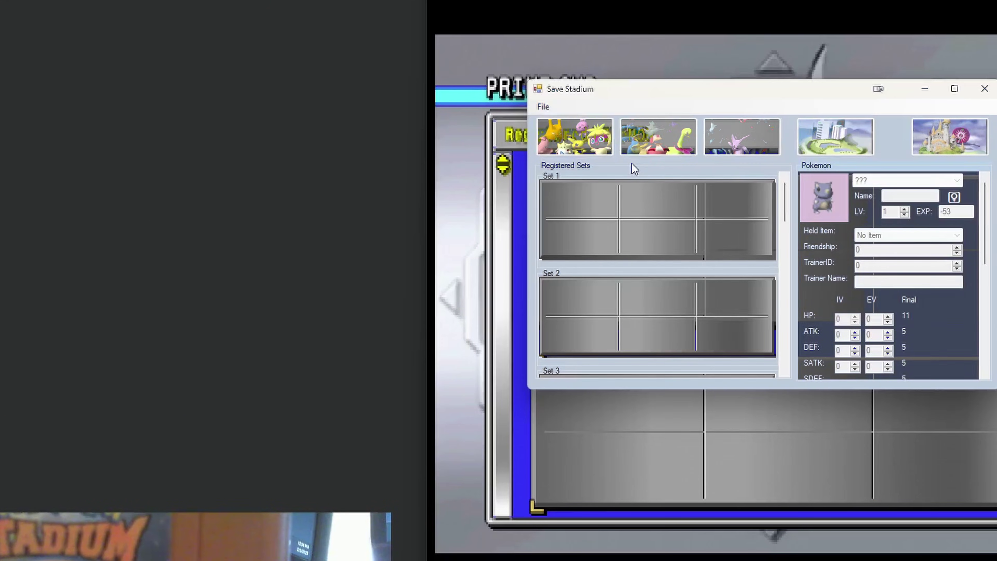
# Scroll the Registered Sets list and place Save Stadium over the emulator window
pyautogui.moveTo(785, 196); pyautogui.dragTo(765, 185)
pyautogui.moveTo(701, 101); pyautogui.dragTo(781, 206)
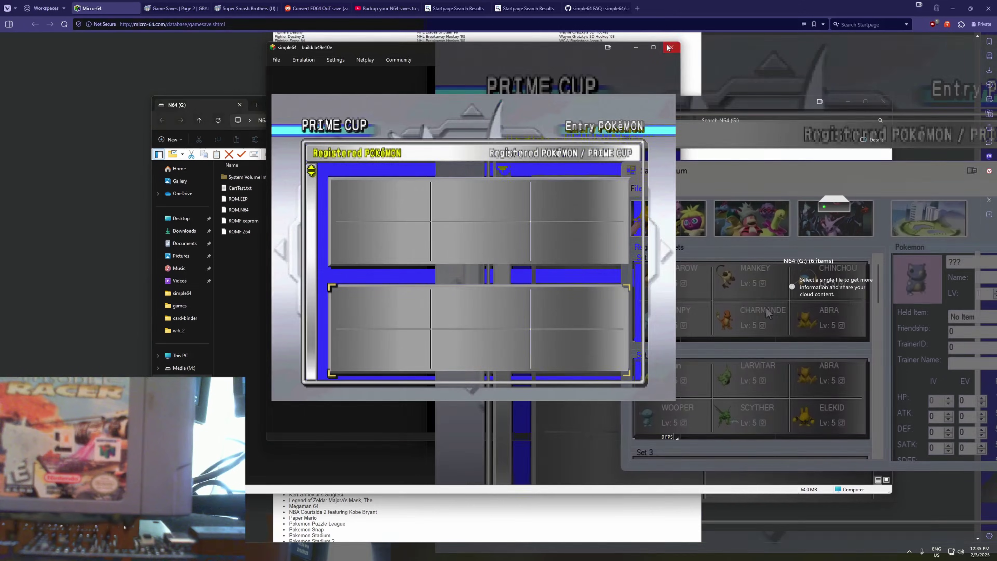
# Open the Star Wars Episode I: Racer (U) save page from GBAtemp's N64 game saves list
pyautogui.click(256, 186)
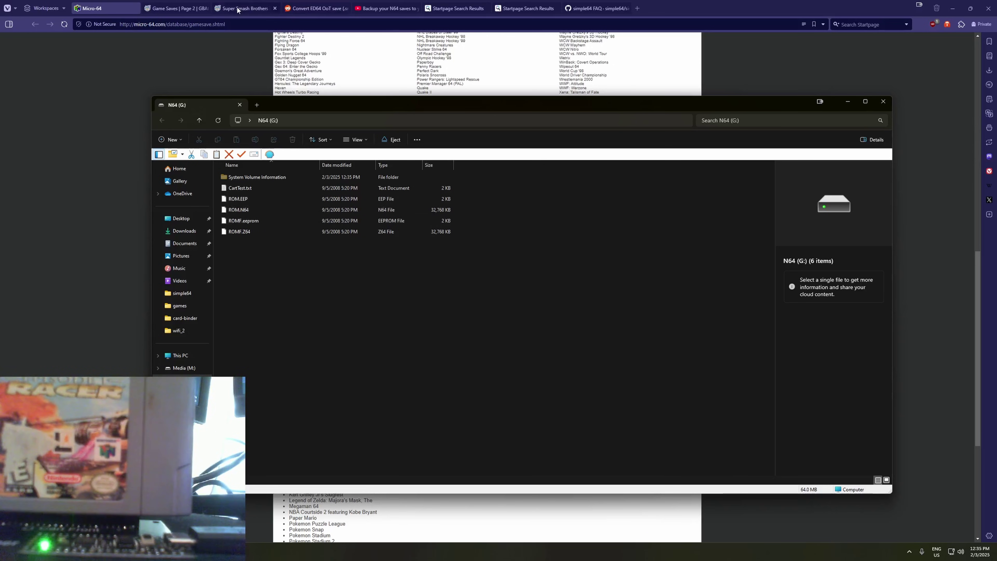
pyautogui.click(175, 8)
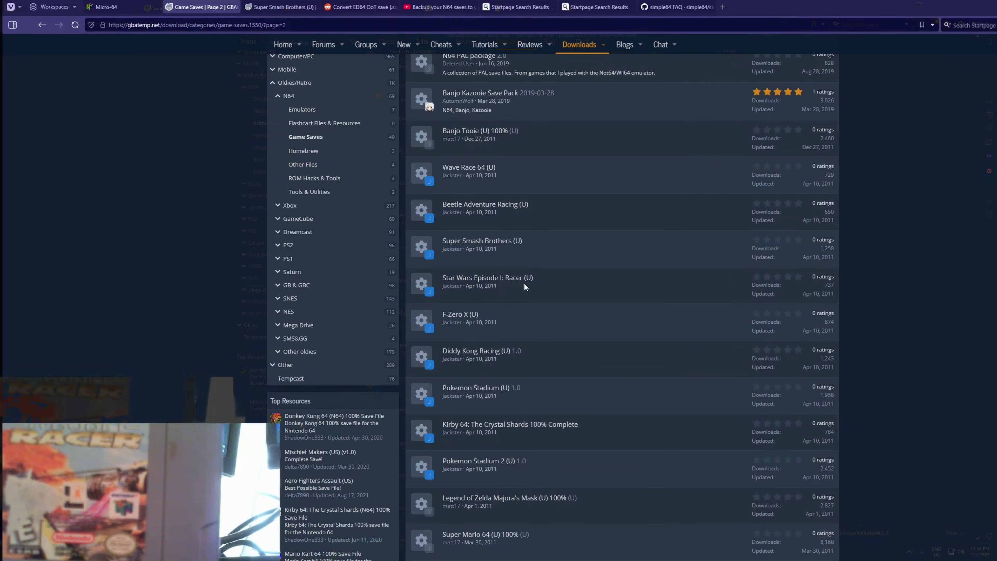
pyautogui.click(509, 279)
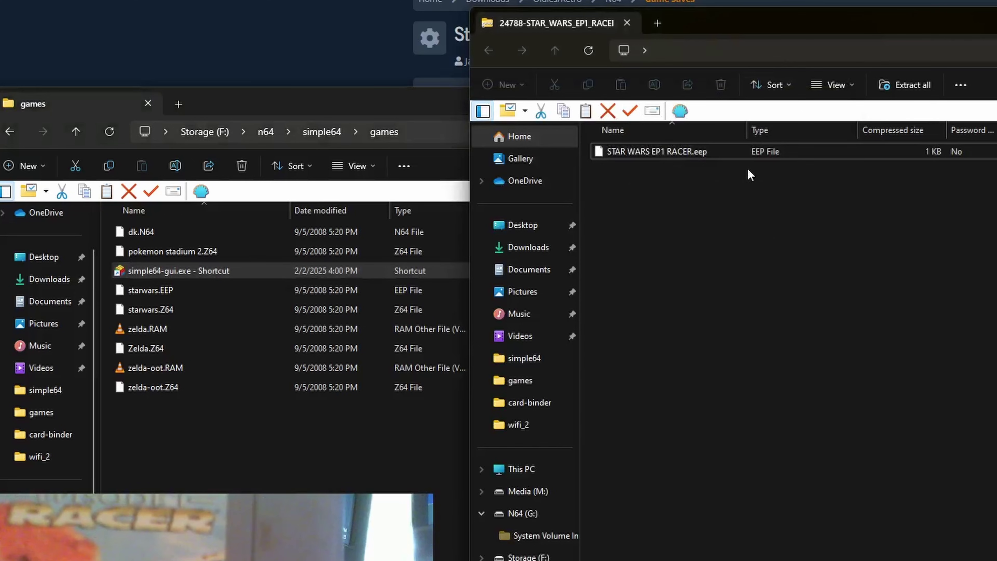
# Copy STAR WARS EP1 RACER.eep from the zip into the games folder and move the N64 window aside
pyautogui.click(672, 152)
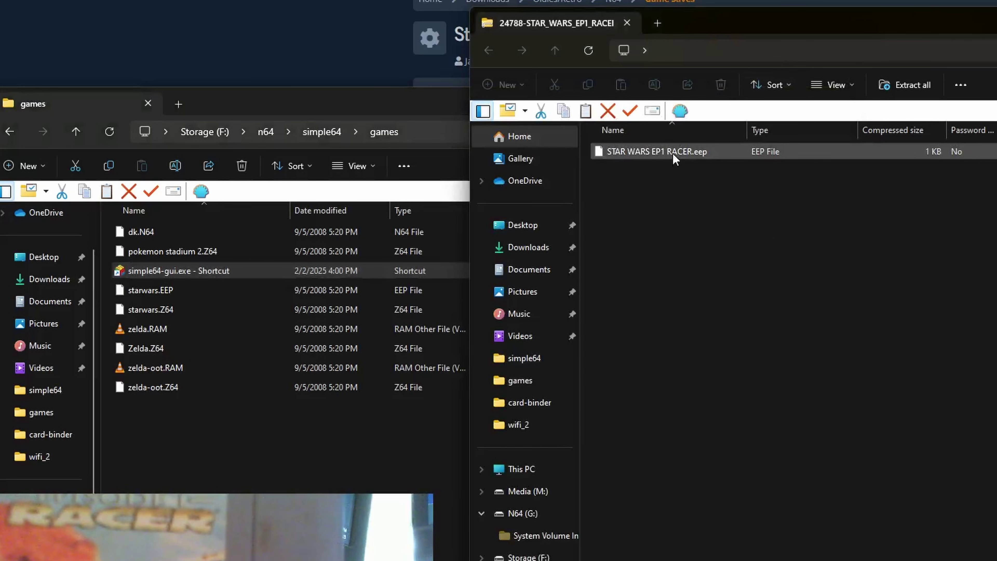
pyautogui.moveTo(681, 152); pyautogui.dragTo(98, 291)
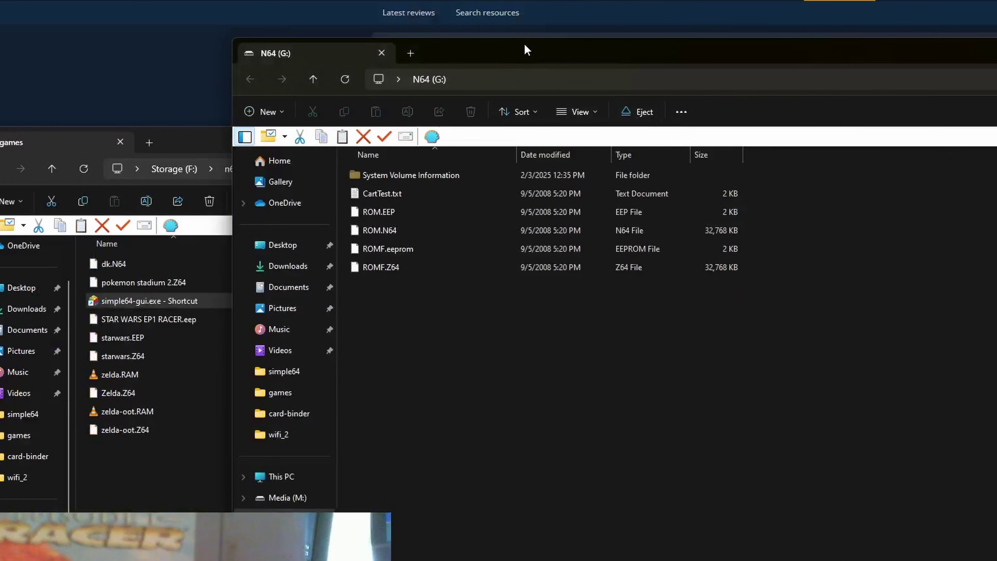
pyautogui.moveTo(526, 49); pyautogui.dragTo(799, 69)
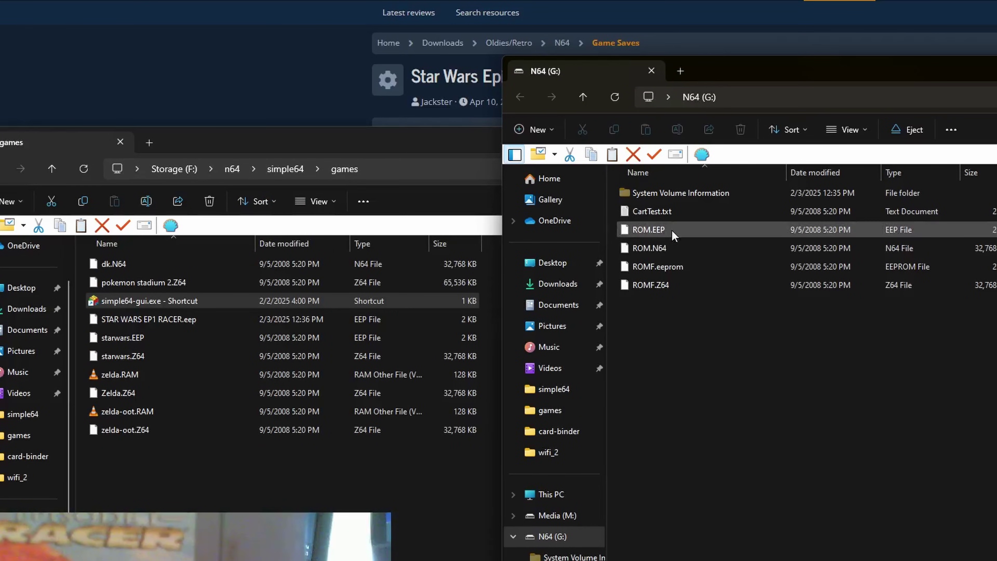
pyautogui.rightClick(174, 321)
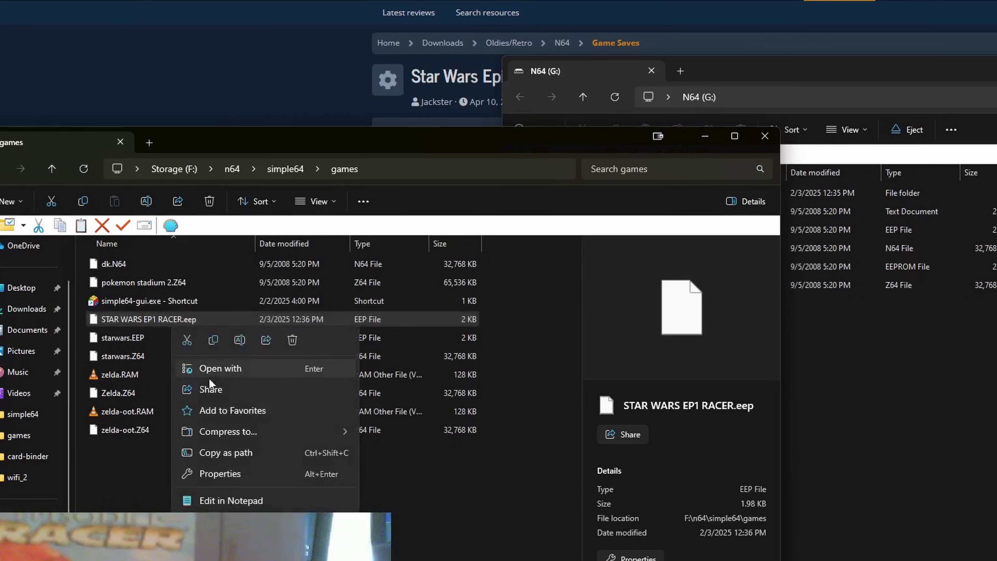
# Rename the downloaded Star Wars Racer save to ROM.EEP
pyautogui.click(240, 339)
pyautogui.write('ROM.eep')
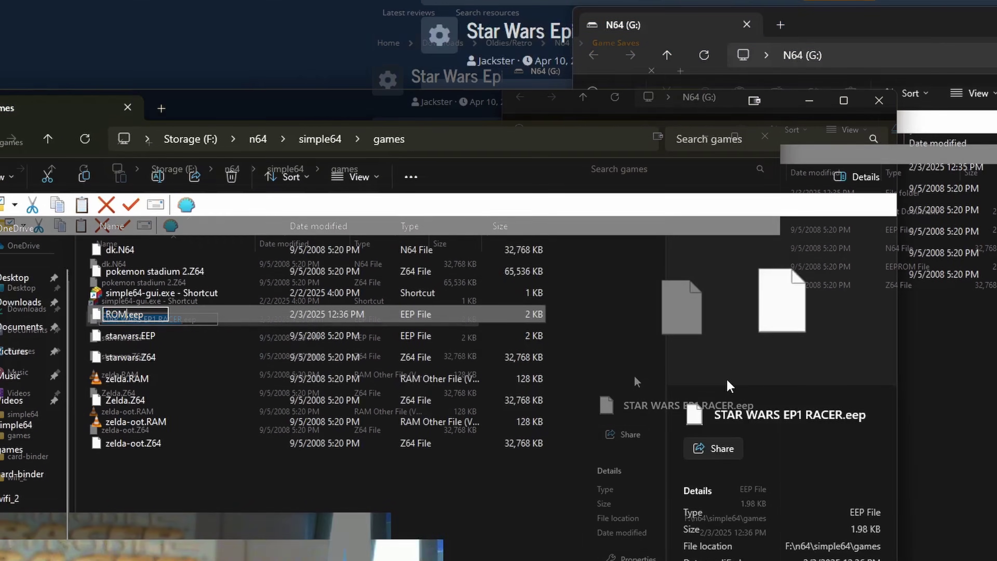
pyautogui.hotkey('shift', 'End')
pyautogui.write('.EEP')
pyautogui.press('Return')
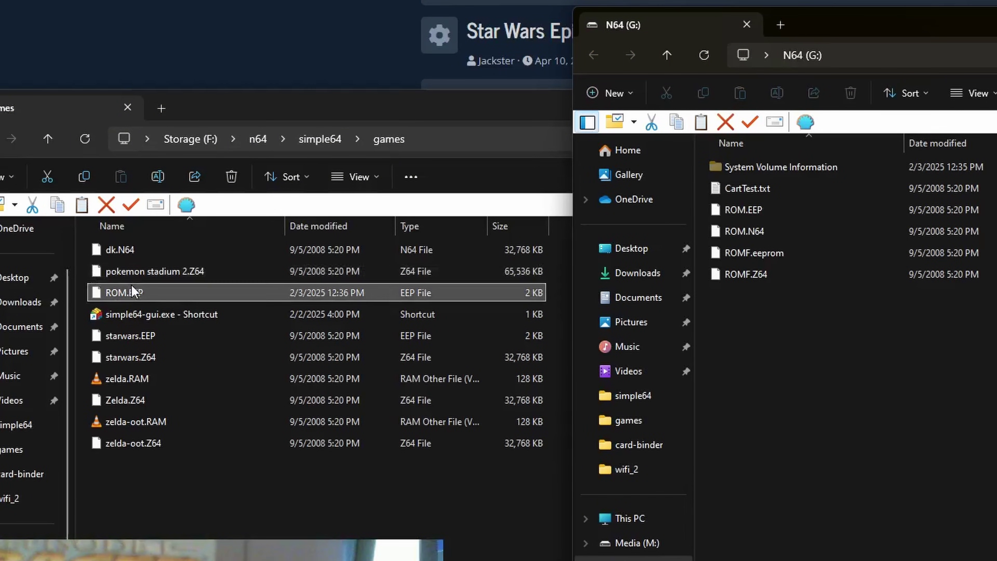
# Paste ROM.EEP onto the N64 (G:) drive, replacing the cartridge's existing ROM.EEP
pyautogui.click(899, 396)
pyautogui.hotkey('ctrl', 'v')
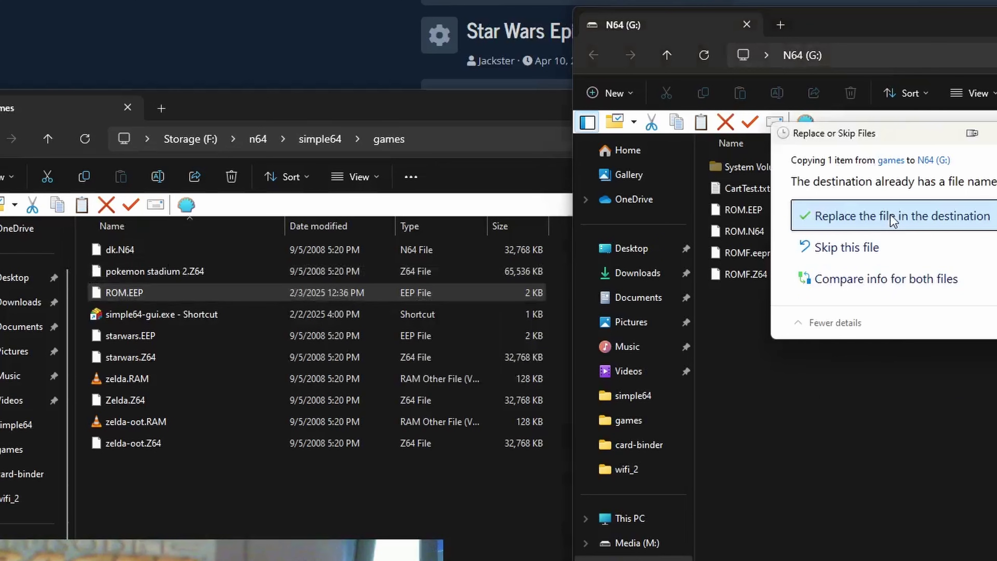
pyautogui.click(891, 224)
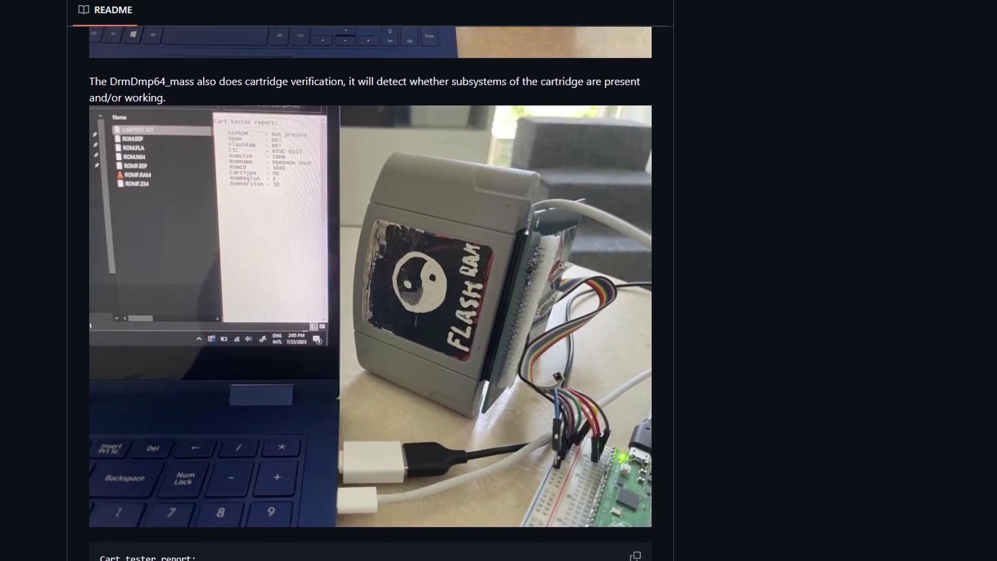
# Scroll through the cart dumper README and open the N64 Cartridge Reader product listing
pyautogui.scroll(-5, 370, 292)
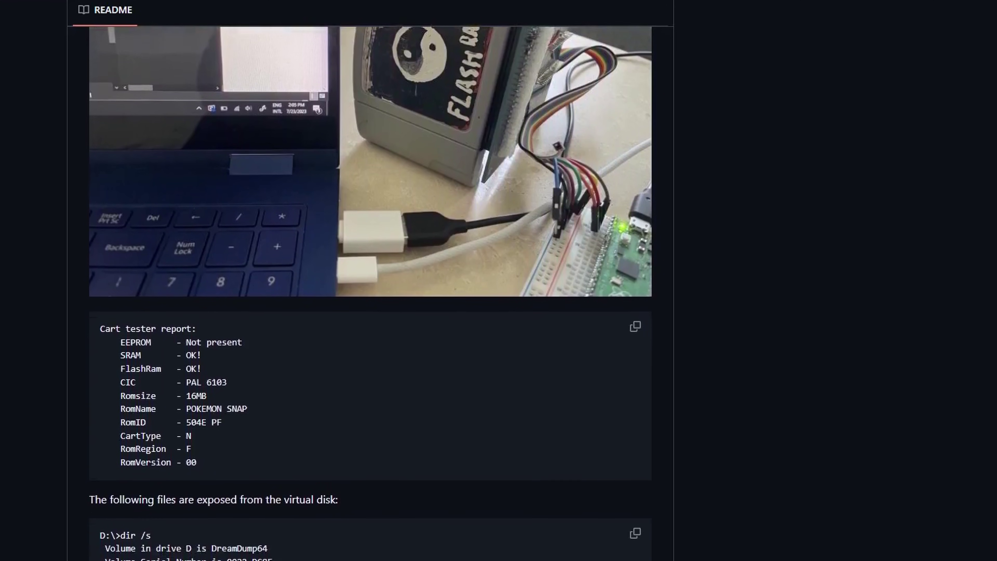
pyautogui.scroll(-6, 370, 292)
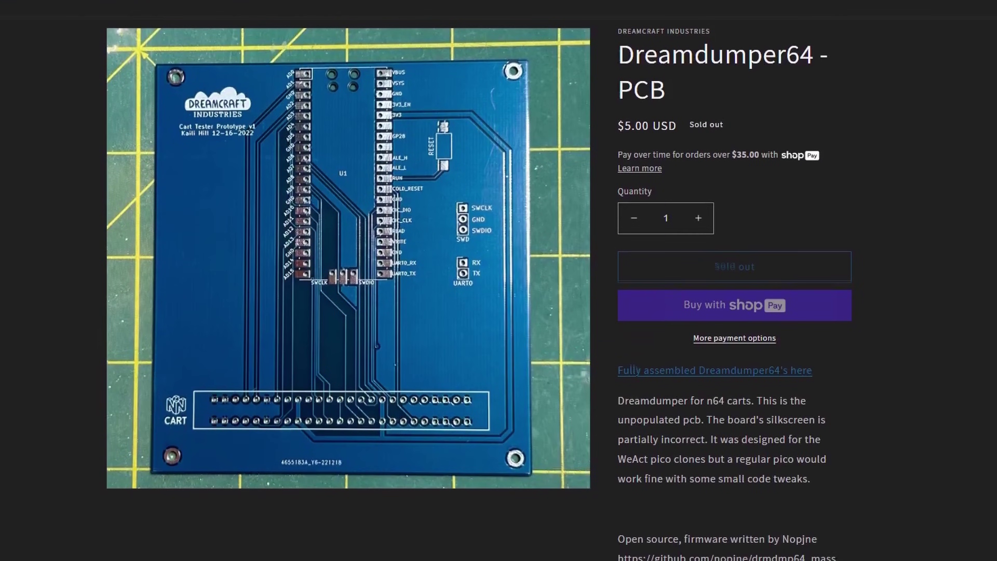
pyautogui.scroll(-3, 733, 275)
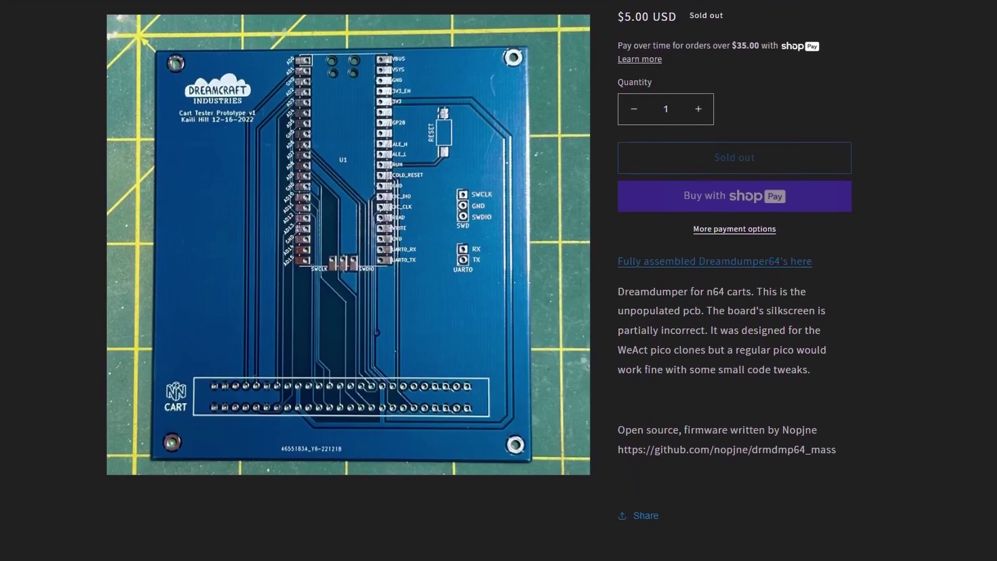
pyautogui.scroll(-5, 499, 281)
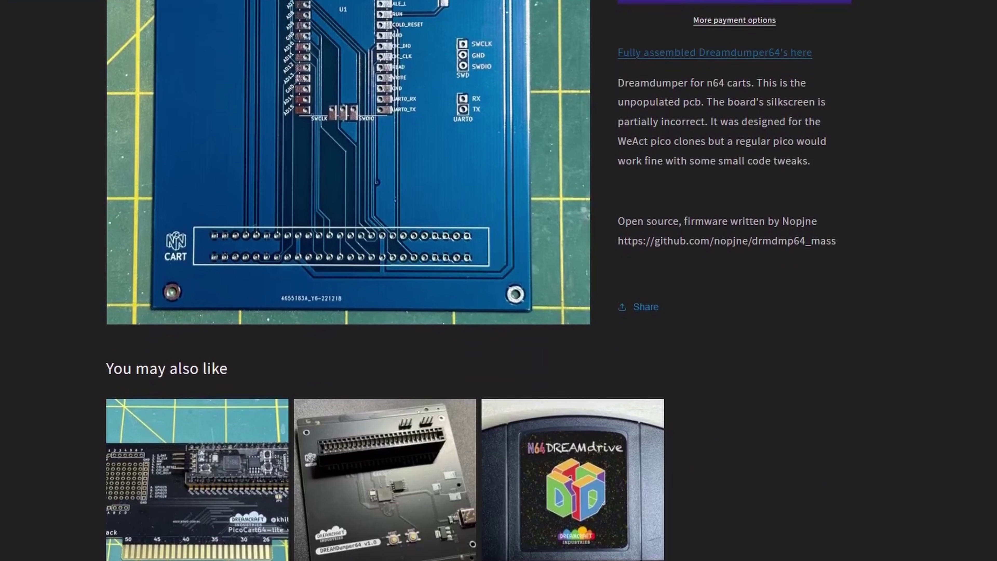
pyautogui.scroll(-2, 498, 280)
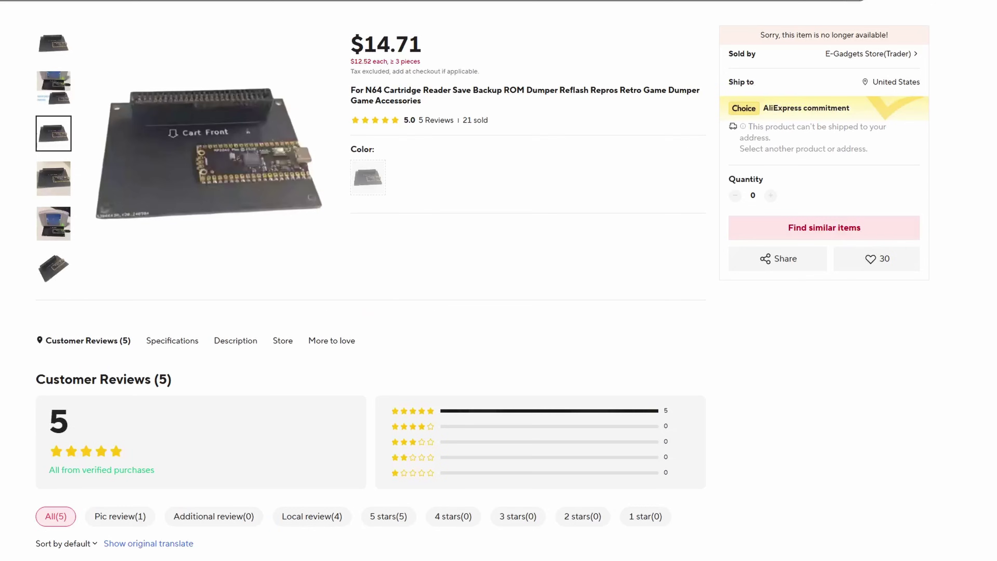
pyautogui.scroll(-10, 340, 175)
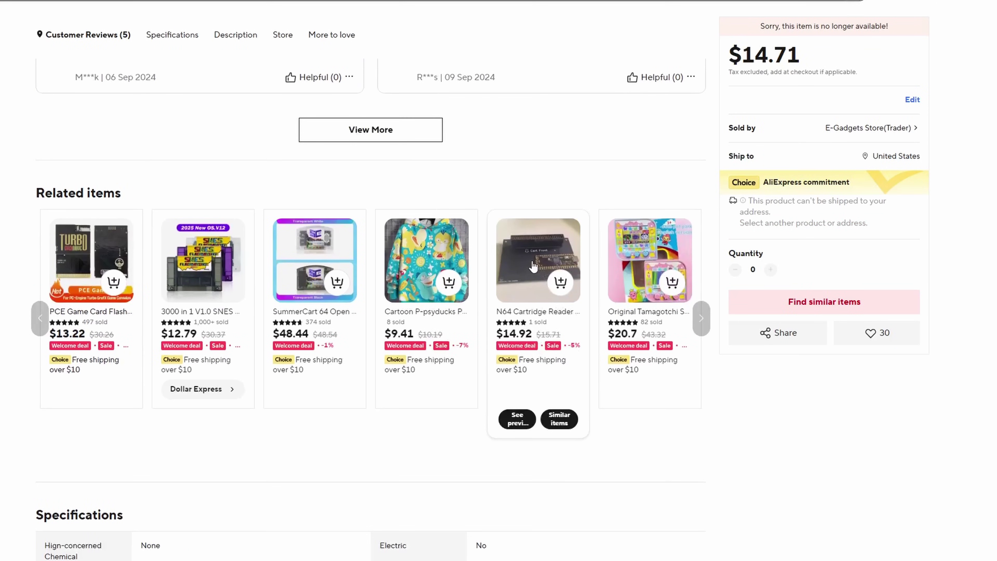
pyautogui.click(532, 266)
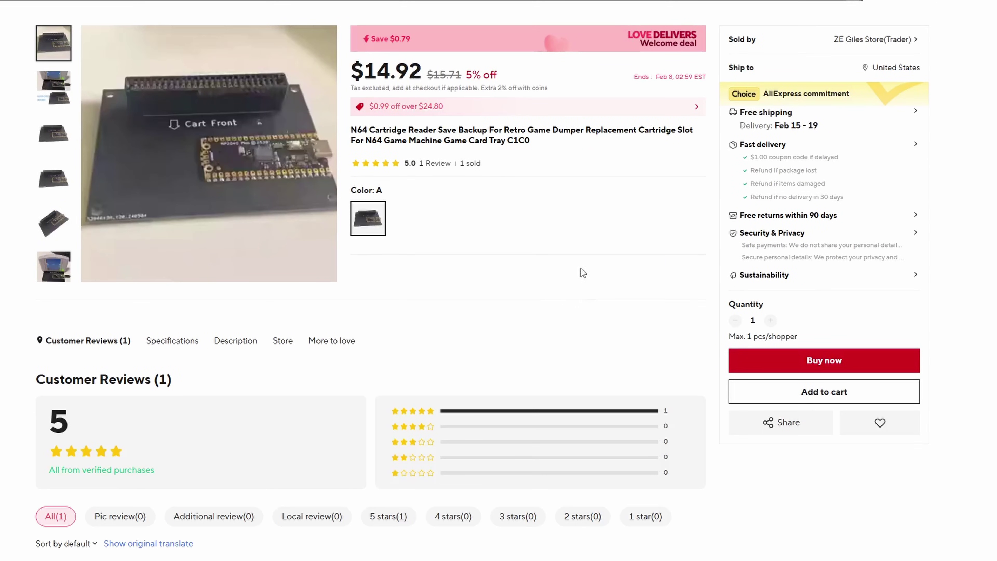